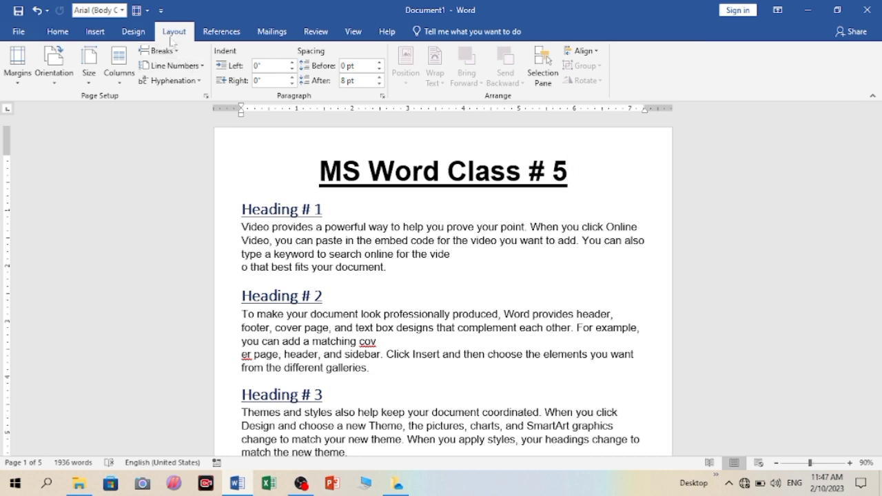
pyautogui.click(191, 157)
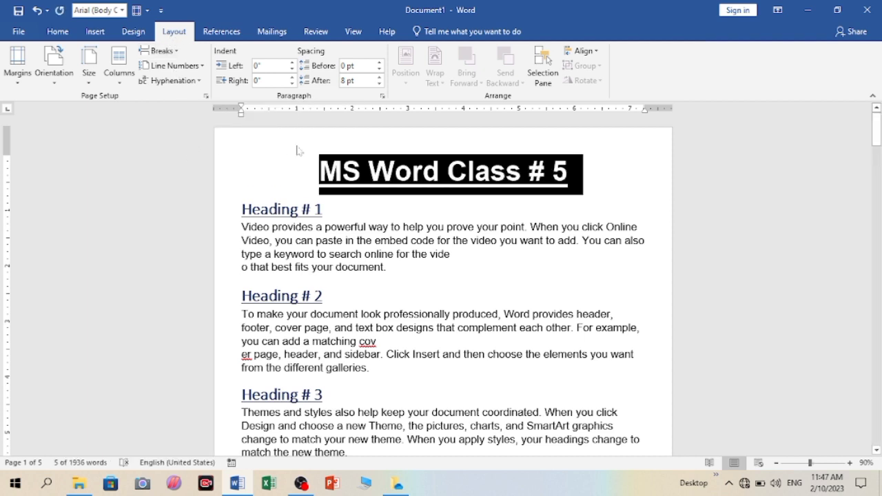
pyautogui.press('Left')
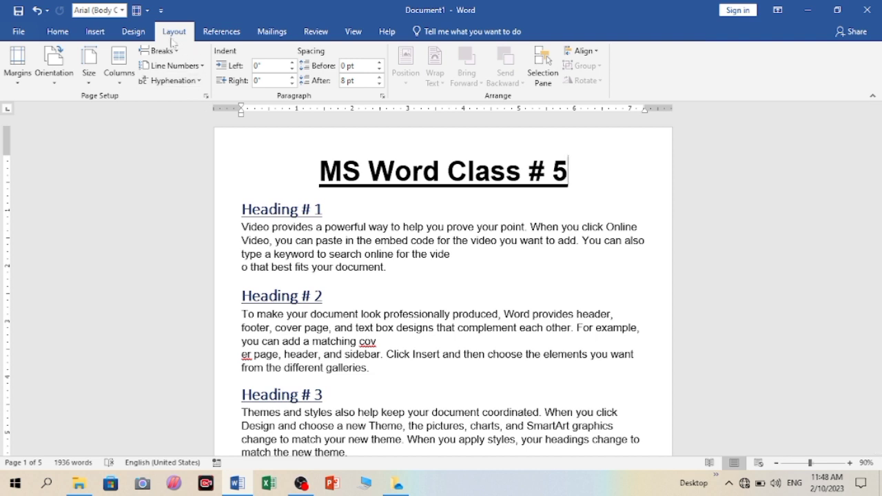
pyautogui.click(132, 137)
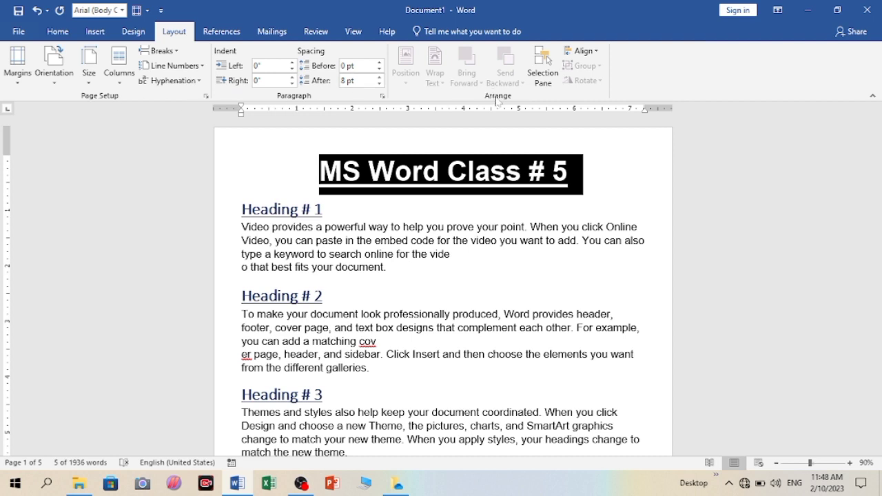
pyautogui.click(469, 254)
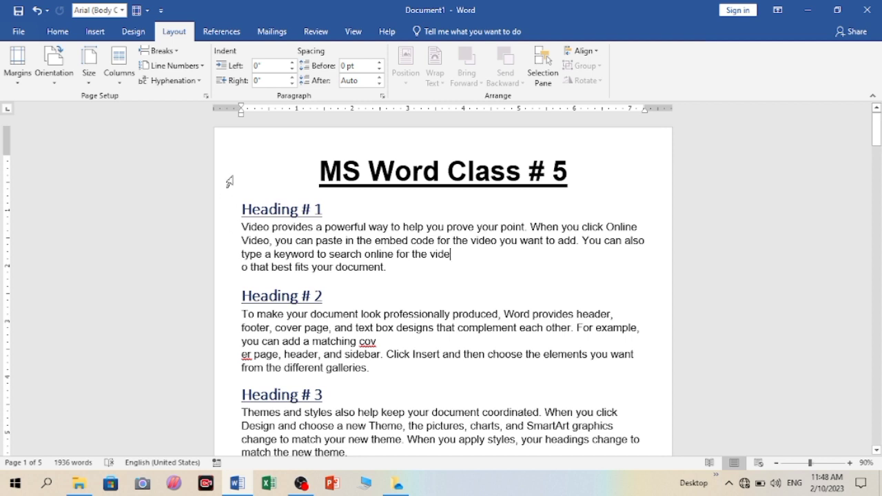
# Apply the Normal margin preset, then switch to the last custom setting with 0" margins on all sides
pyautogui.click(14, 77)
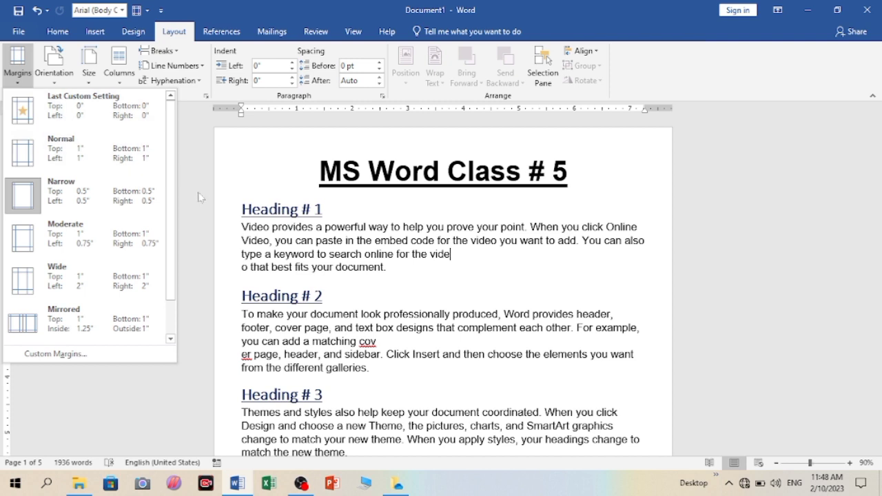
pyautogui.click(84, 159)
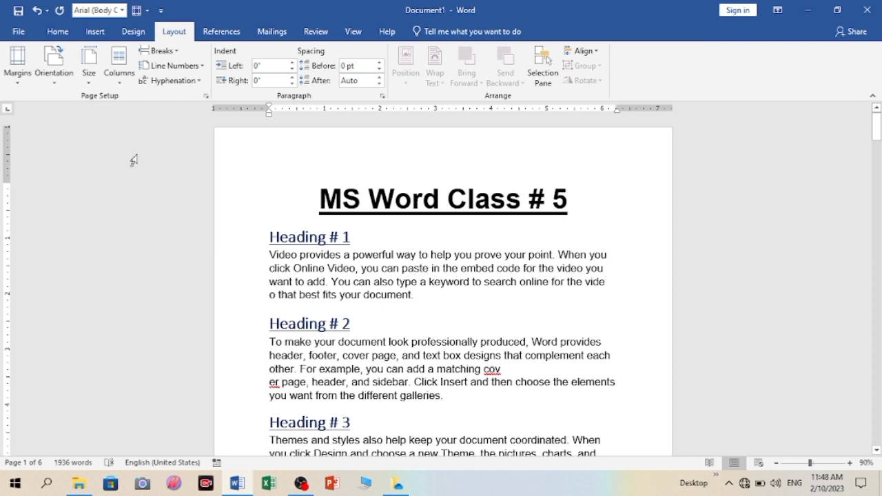
pyautogui.click(19, 69)
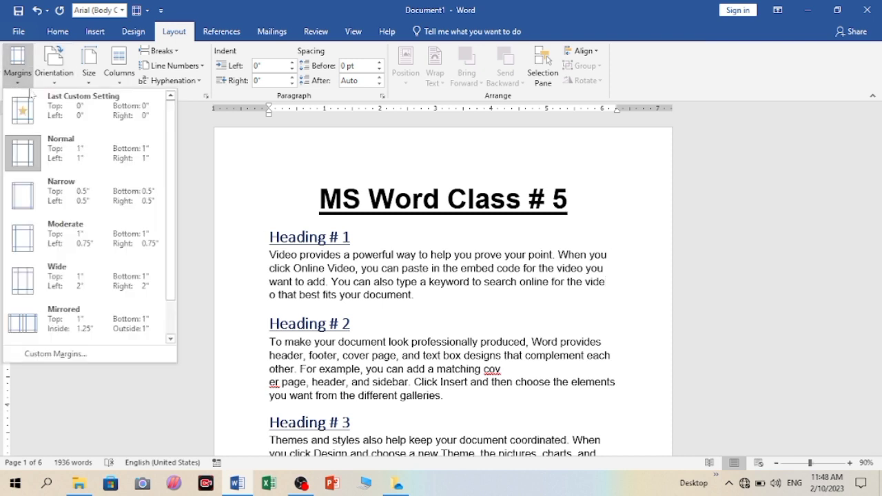
pyautogui.click(78, 114)
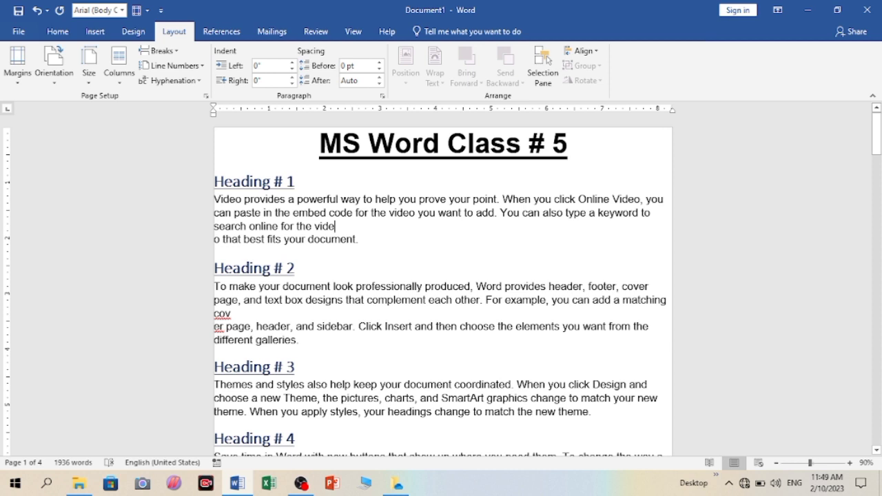
# Apply the Narrow margin preset, then switch the document to the Wide preset with 2" side margins
pyautogui.click(7, 70)
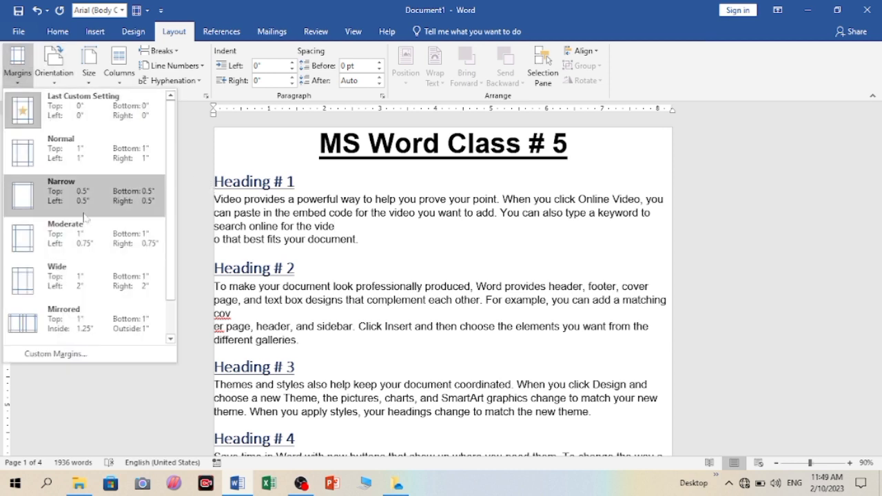
pyautogui.click(66, 189)
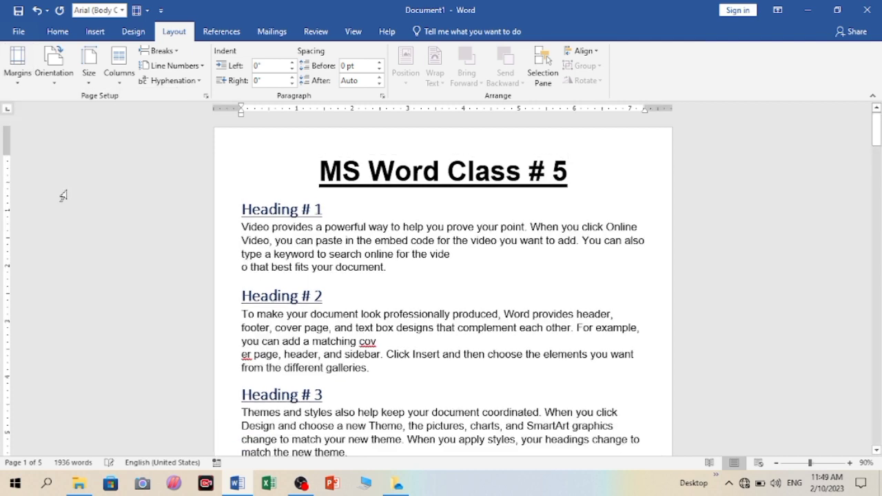
pyautogui.click(22, 83)
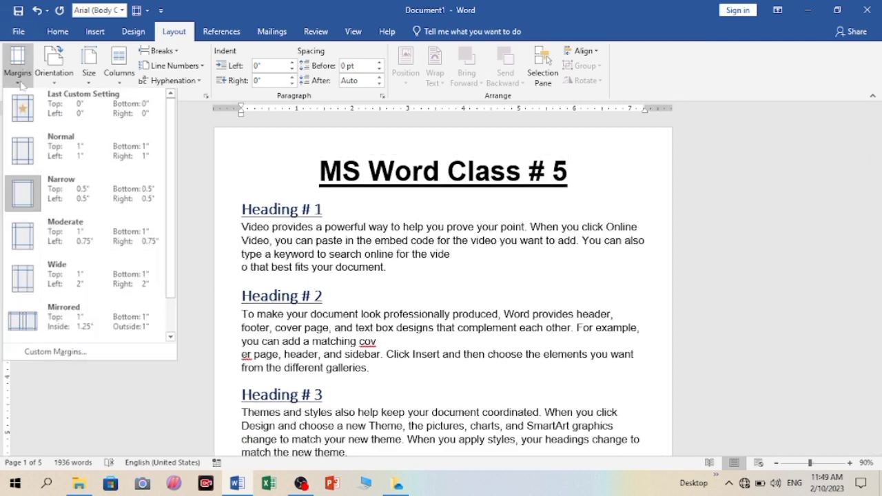
pyautogui.click(69, 281)
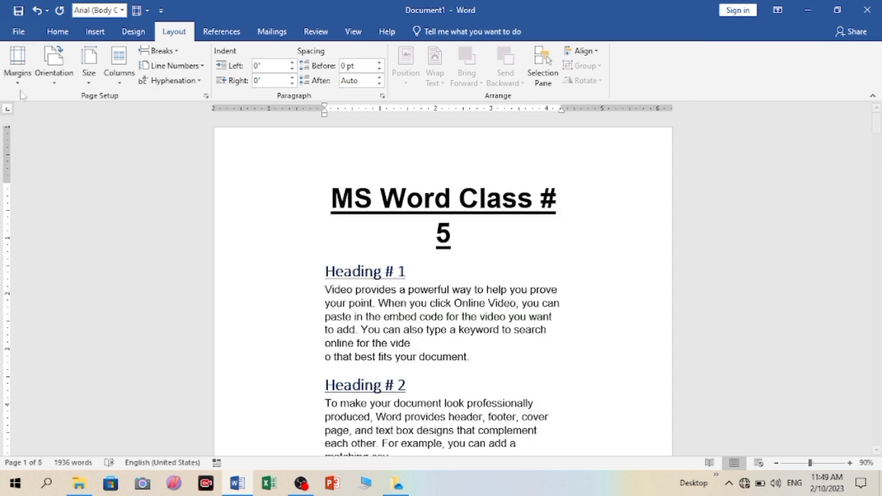
# Set custom margins for the whole document: top and bottom 2", left and right 1"
pyautogui.click(19, 82)
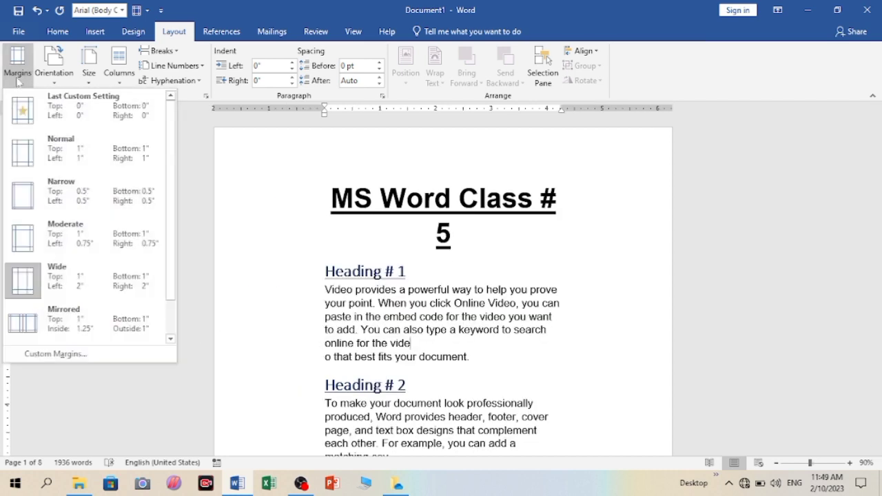
pyautogui.click(58, 353)
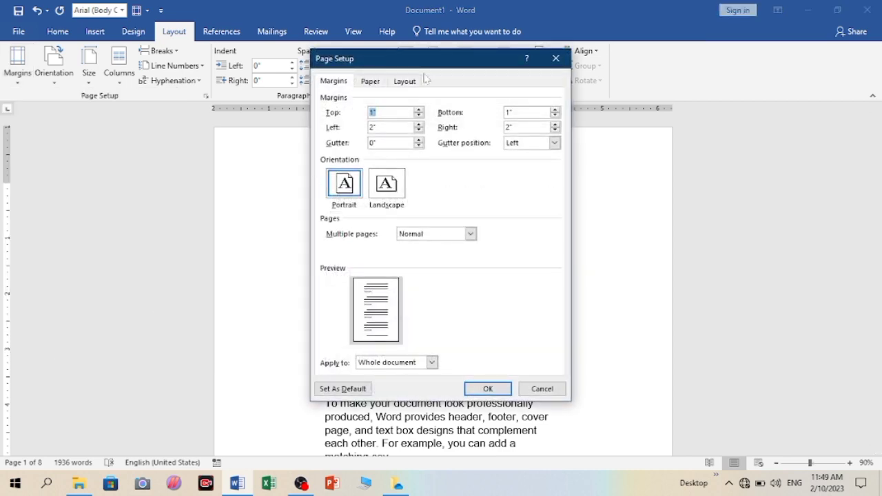
pyautogui.moveTo(423, 59); pyautogui.dragTo(397, 71)
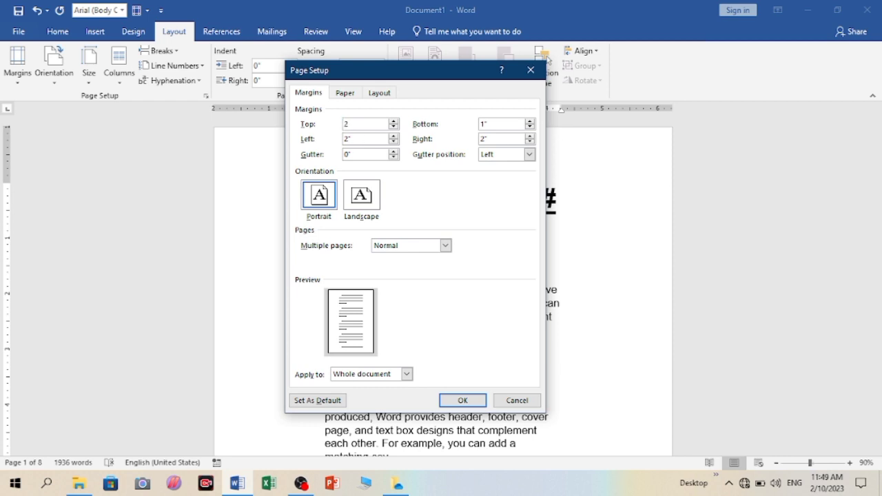
pyautogui.click(355, 139)
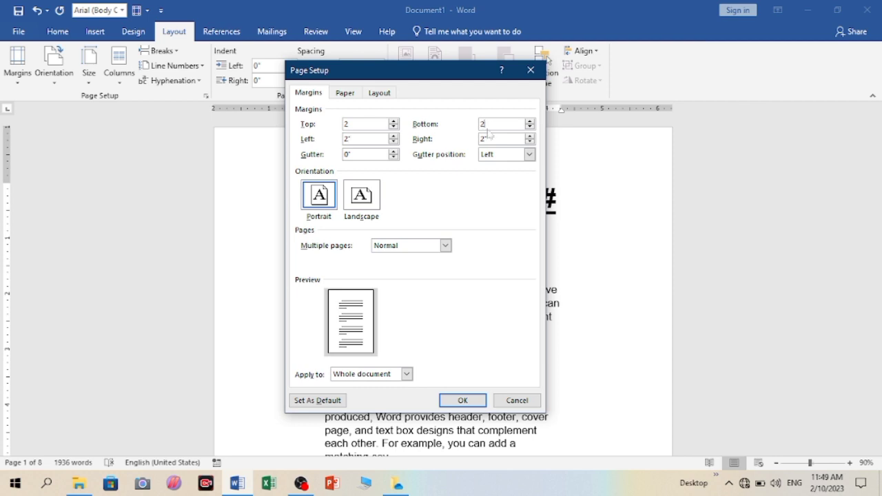
pyautogui.click(353, 139)
pyautogui.press('BackSpace')
pyautogui.press('BackSpace')
pyautogui.click(489, 139)
pyautogui.click(461, 400)
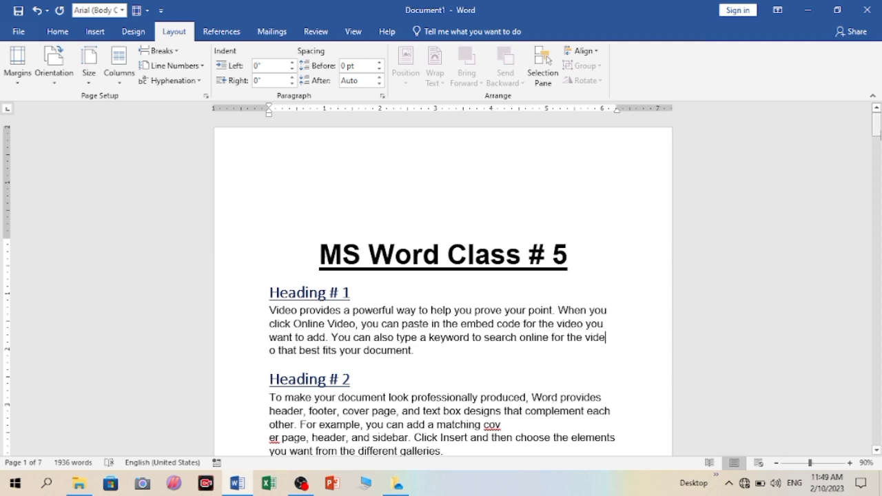
pyautogui.moveTo(879, 131)
pyautogui.mouseDown()
pyautogui.moveTo(880, 141)
pyautogui.moveTo(876, 123)
pyautogui.moveTo(868, 211)
pyautogui.moveTo(851, 213)
pyautogui.moveTo(877, 122)
pyautogui.mouseUp()
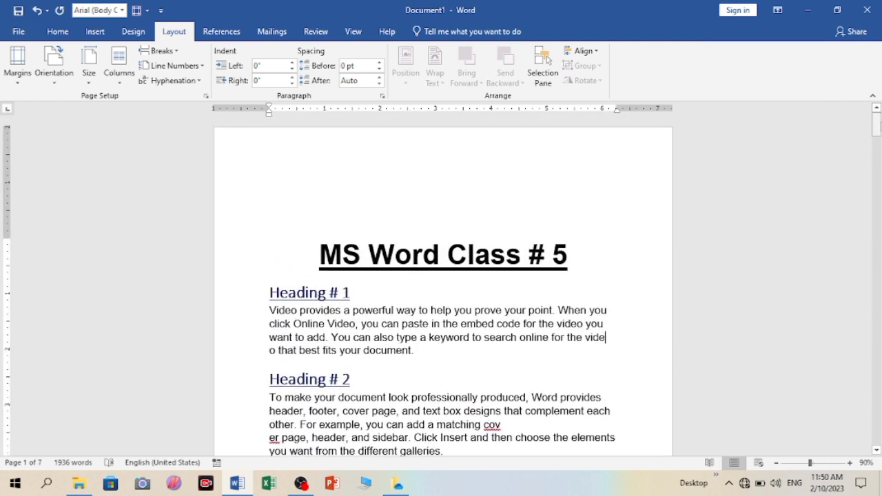
# Apply the Narrow margin preset with 0.5" on all sides to the document
pyautogui.click(18, 63)
pyautogui.click(51, 200)
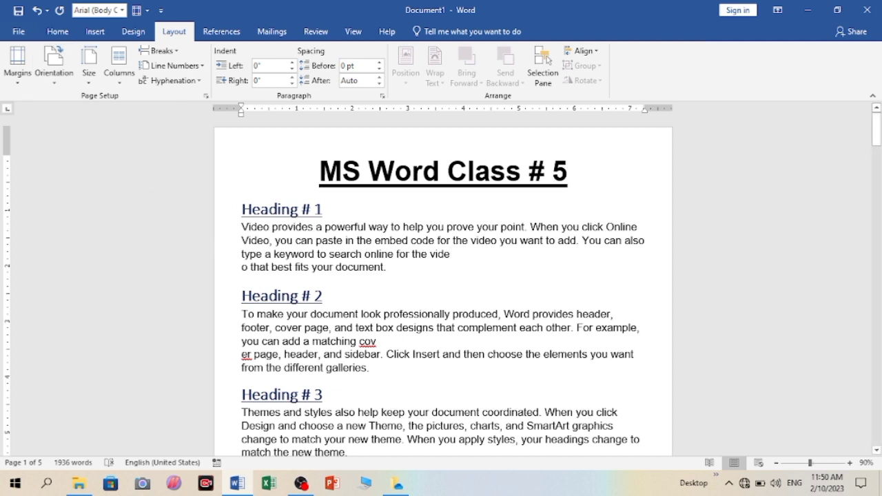
pyautogui.moveTo(874, 136); pyautogui.dragTo(867, 160)
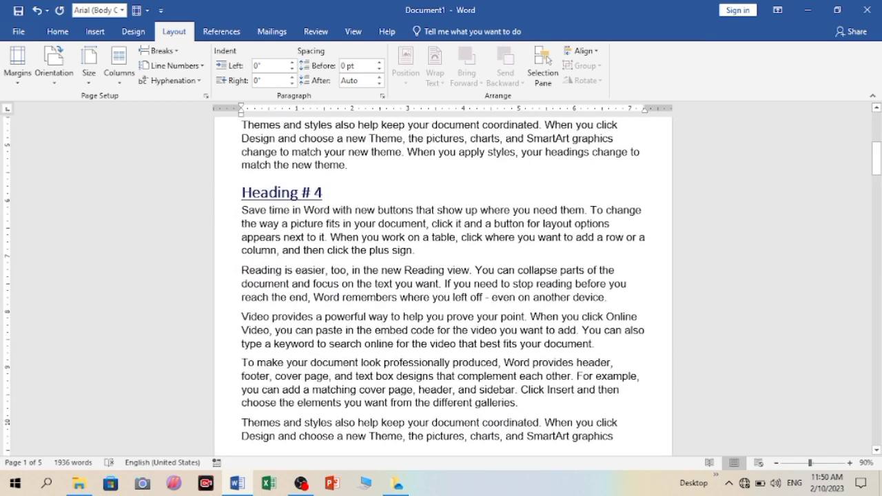
pyautogui.click(53, 76)
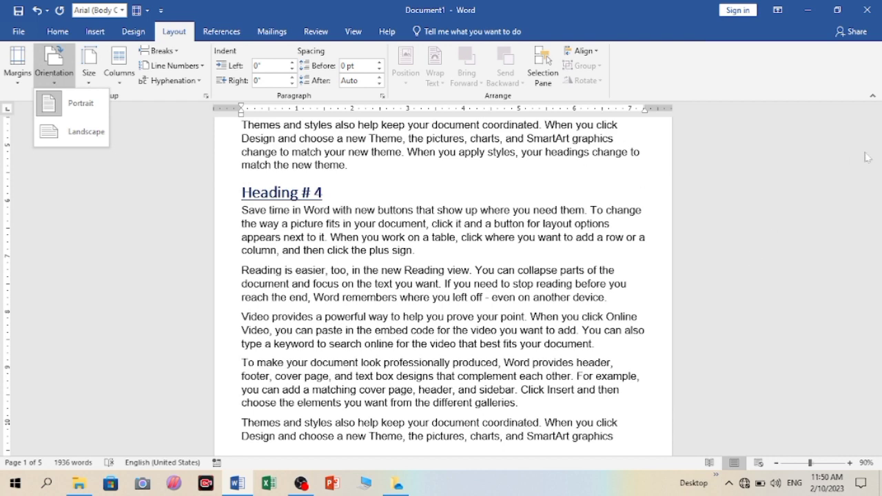
pyautogui.click(798, 193)
pyautogui.moveTo(874, 166); pyautogui.dragTo(874, 141)
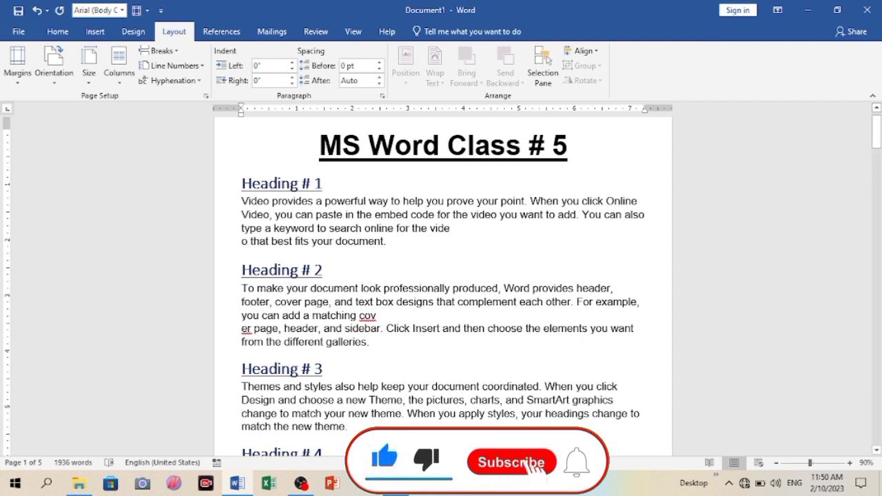
pyautogui.click(55, 83)
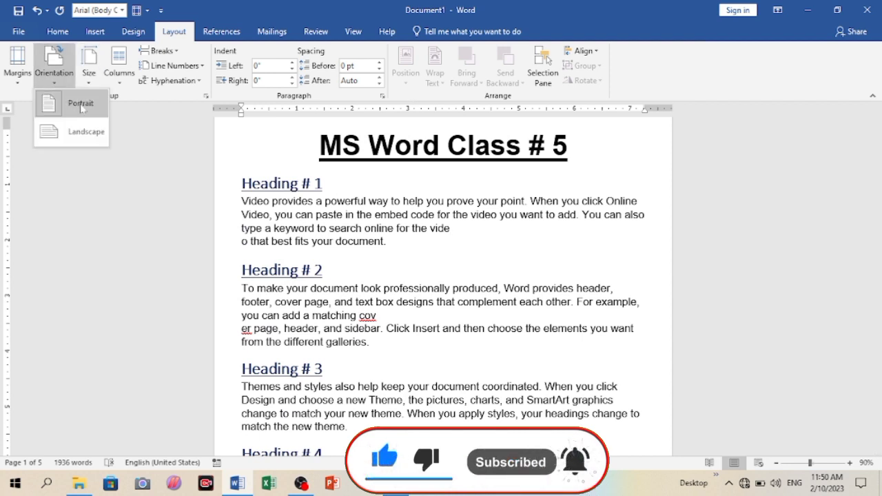
pyautogui.click(779, 327)
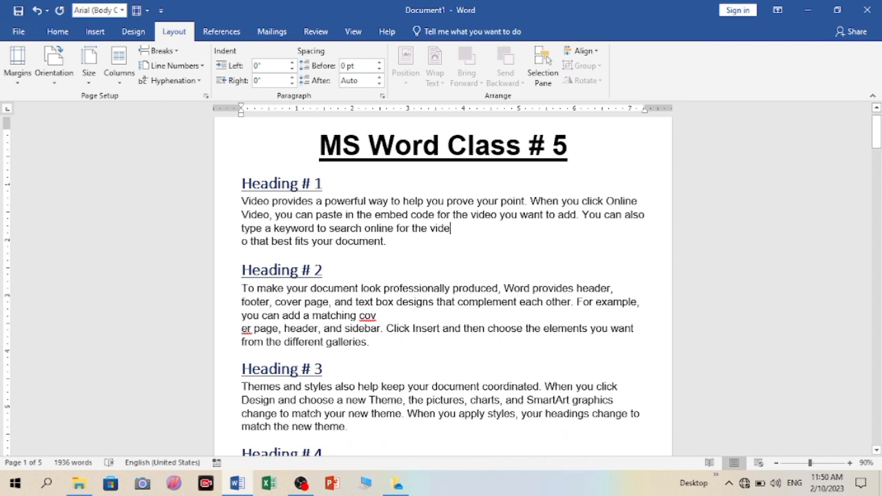
# View the portrait pages in the print preview and return to the document
pyautogui.hotkey('ctrl', 'p')
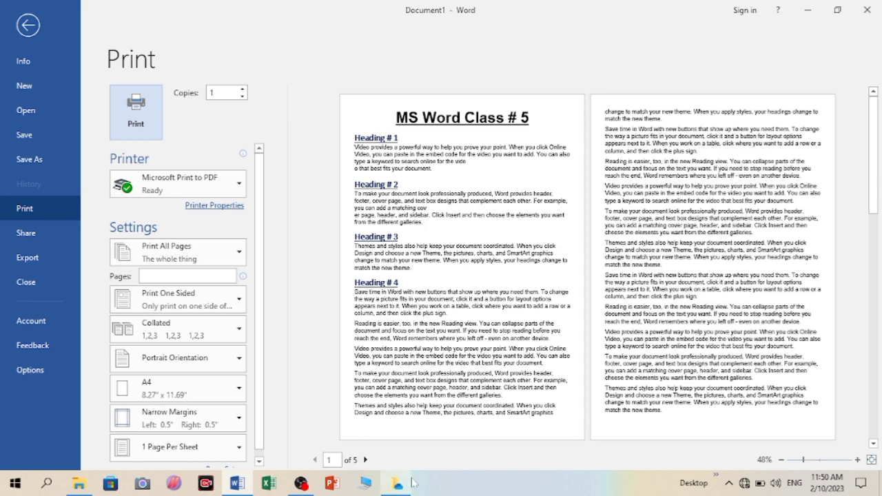
pyautogui.moveTo(412, 476)
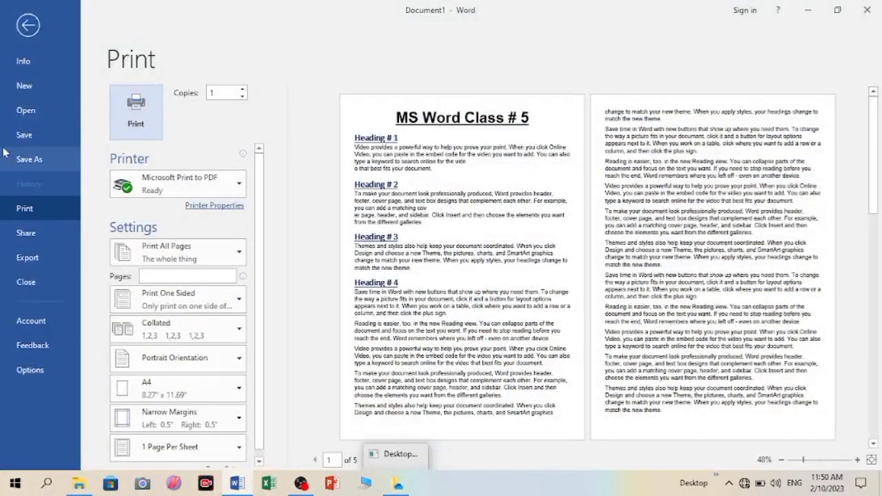
pyautogui.click(26, 33)
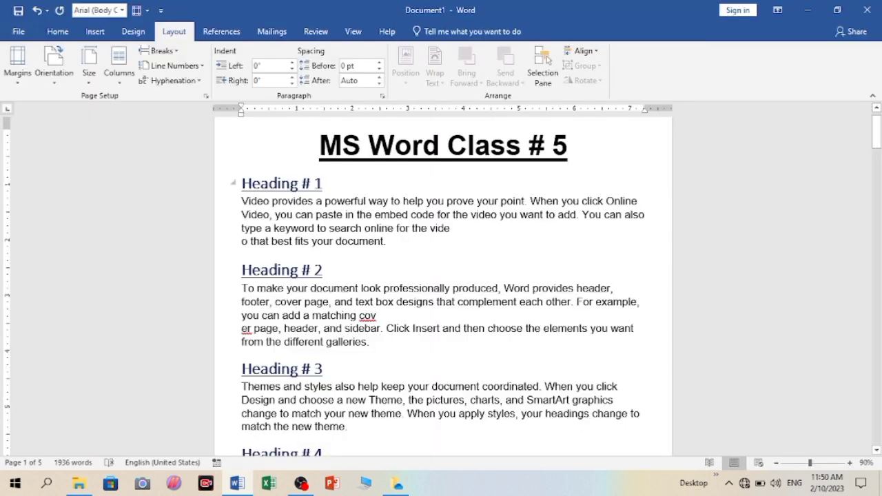
# Change the page orientation to Landscape, check the pages in the print preview and return to the document
pyautogui.click(51, 78)
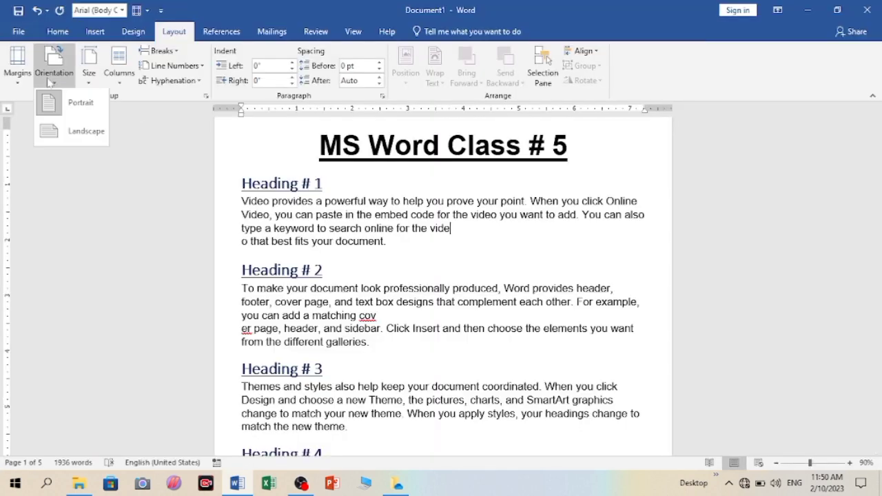
pyautogui.click(76, 131)
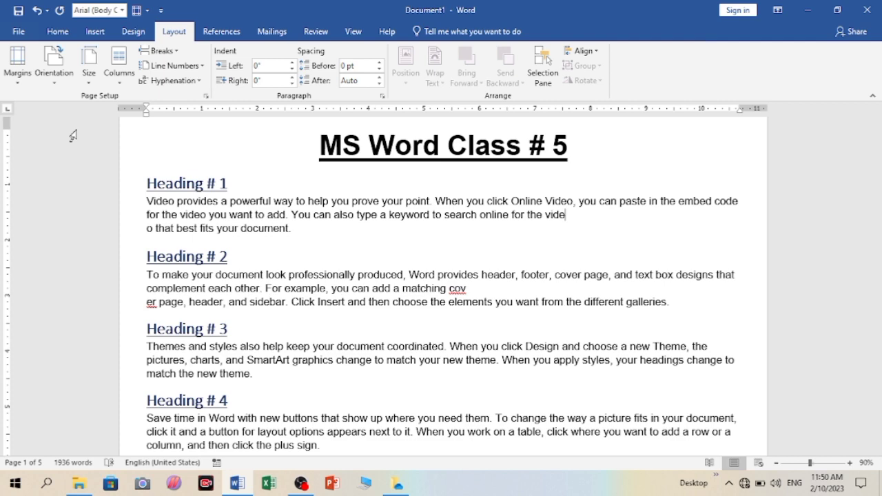
pyautogui.hotkey('ctrl', 'p')
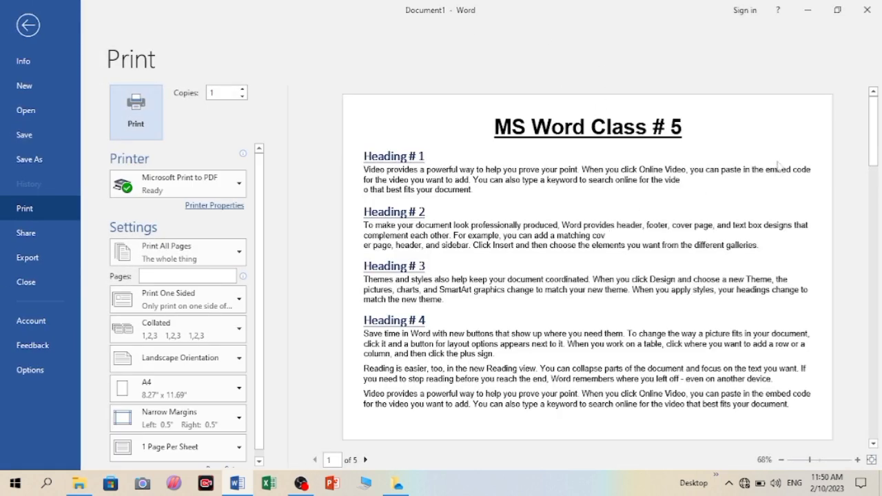
pyautogui.moveTo(873, 145); pyautogui.dragTo(874, 167)
pyautogui.click(27, 25)
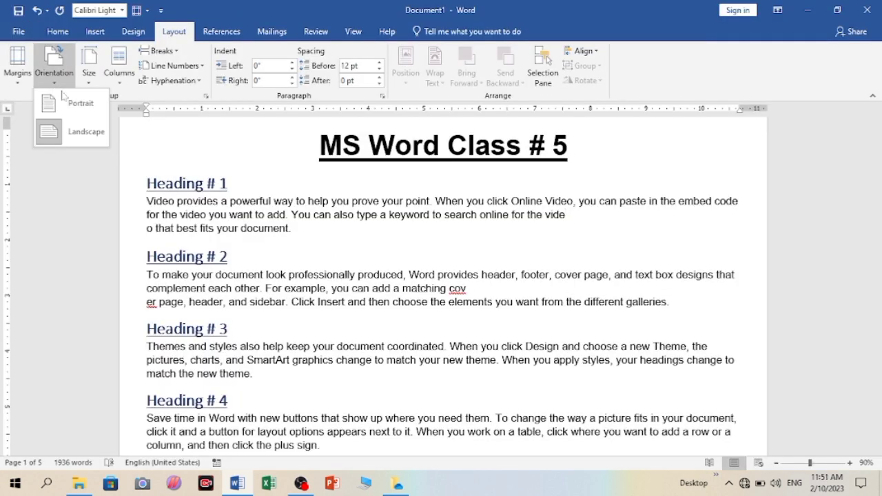
# Set the page orientation to Portrait and place the text cursor at the end of Heading # 1
pyautogui.click(64, 104)
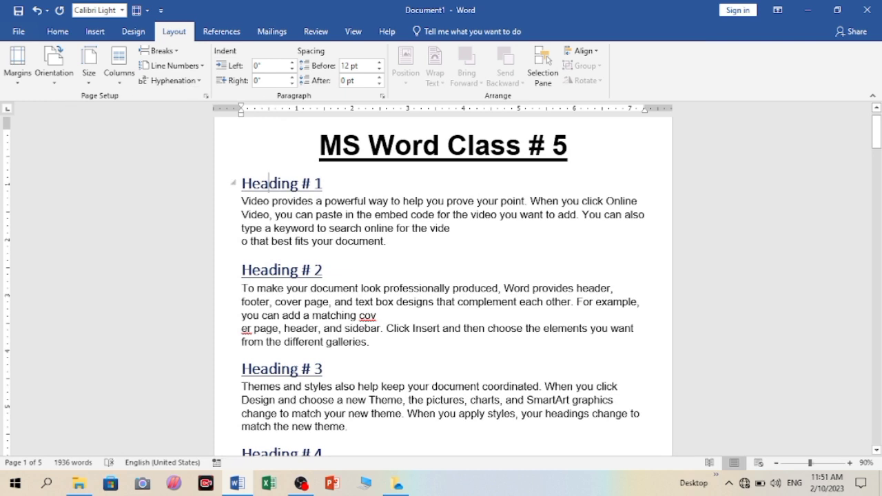
pyautogui.click(326, 184)
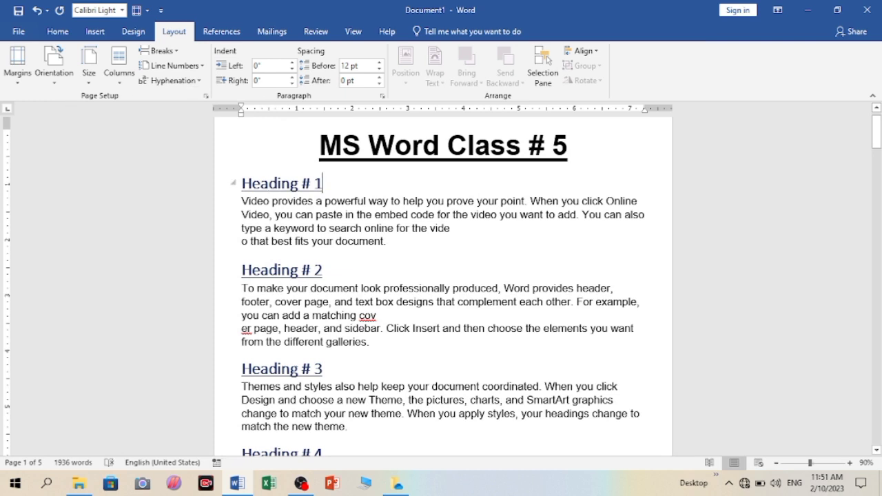
pyautogui.click(53, 72)
pyautogui.click(60, 85)
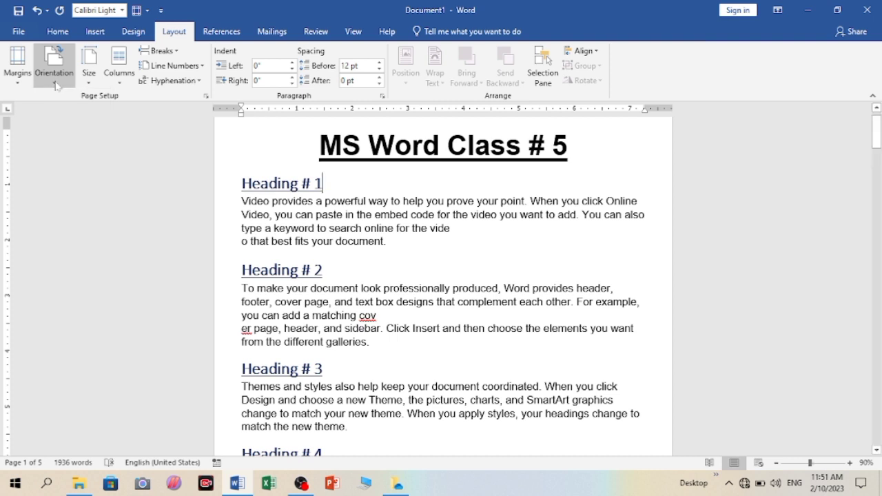
# Set the document's paper size to Legal (8.5" x 14") and look at the first page
pyautogui.click(87, 81)
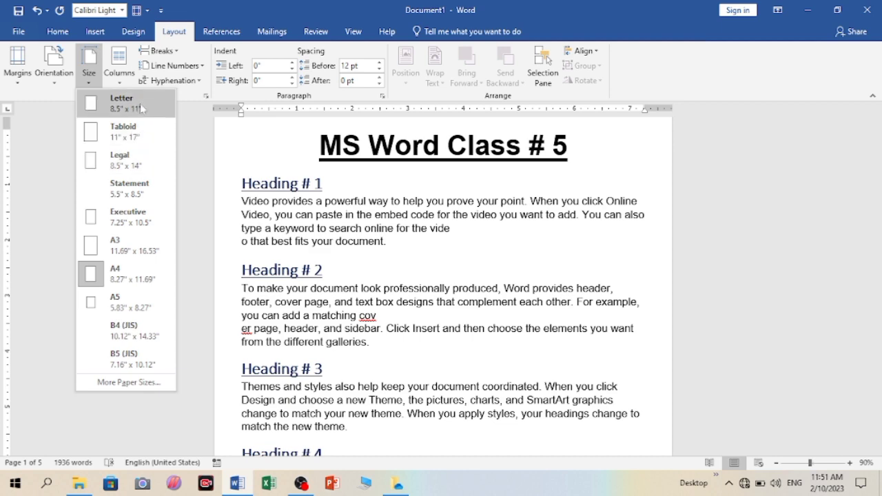
pyautogui.click(136, 164)
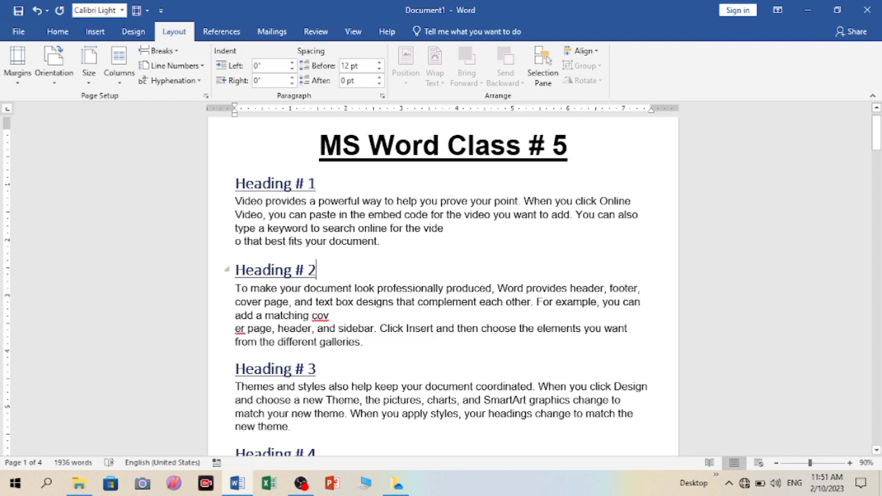
pyautogui.moveTo(875, 153); pyautogui.dragTo(876, 131)
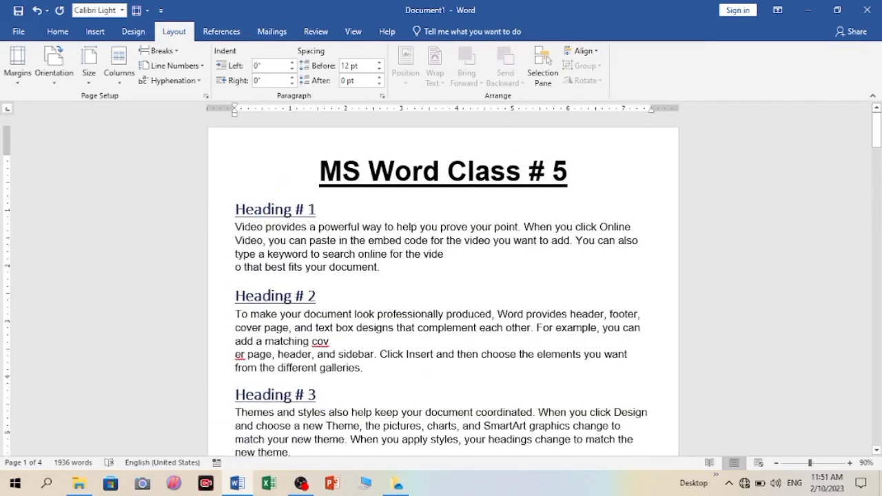
# Try the Letter paper size (8.5" x 11") and return the document to A4 (8.27" x 11.69")
pyautogui.click(89, 69)
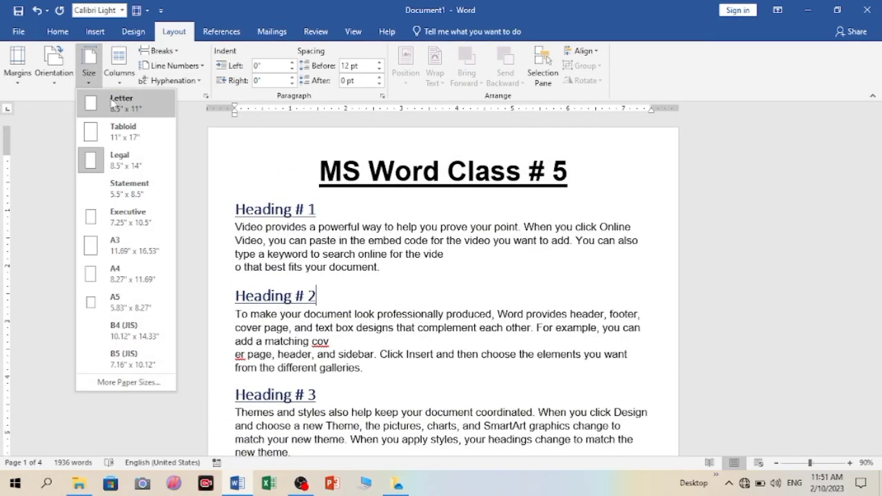
pyautogui.click(112, 101)
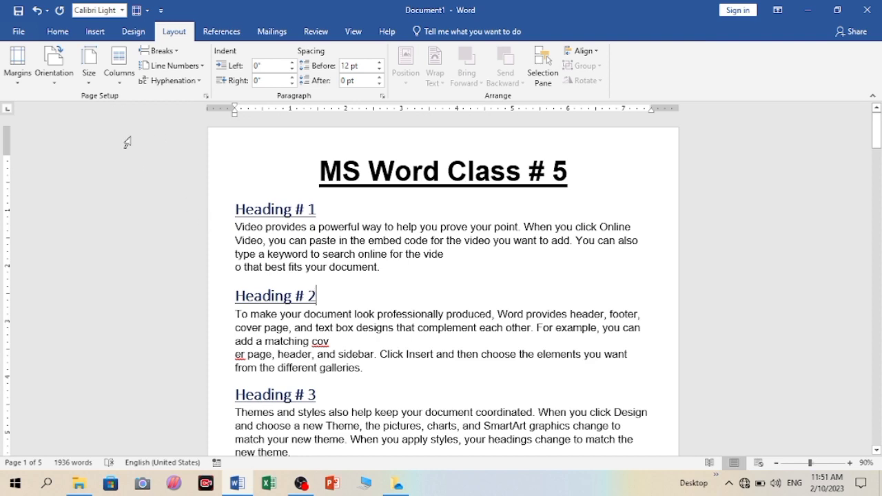
pyautogui.click(94, 80)
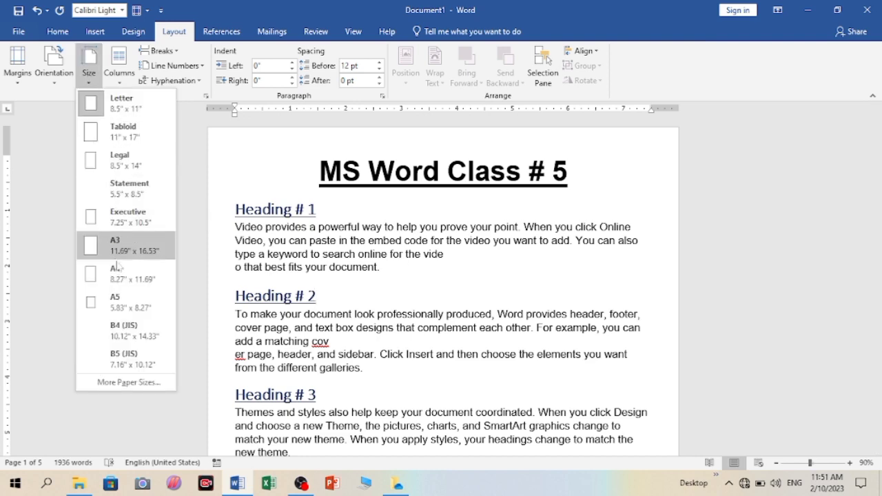
pyautogui.click(125, 277)
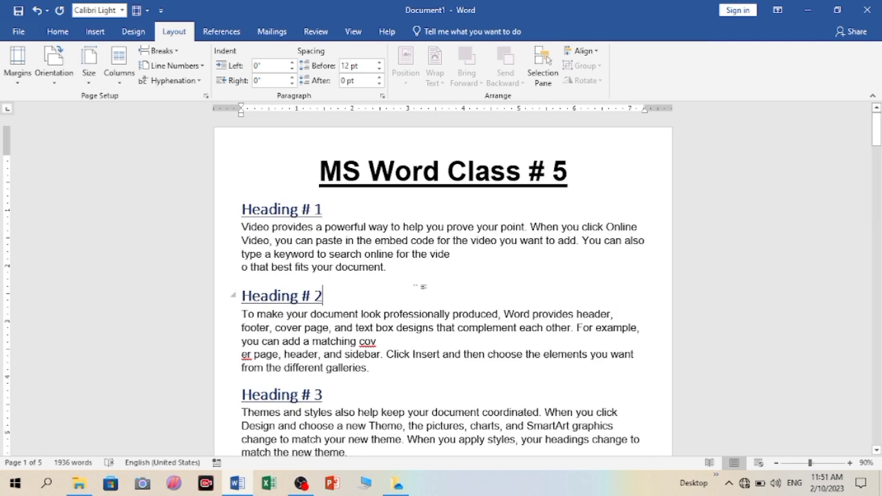
# Try the Two, Left and Right column presets on the document
pyautogui.click(118, 81)
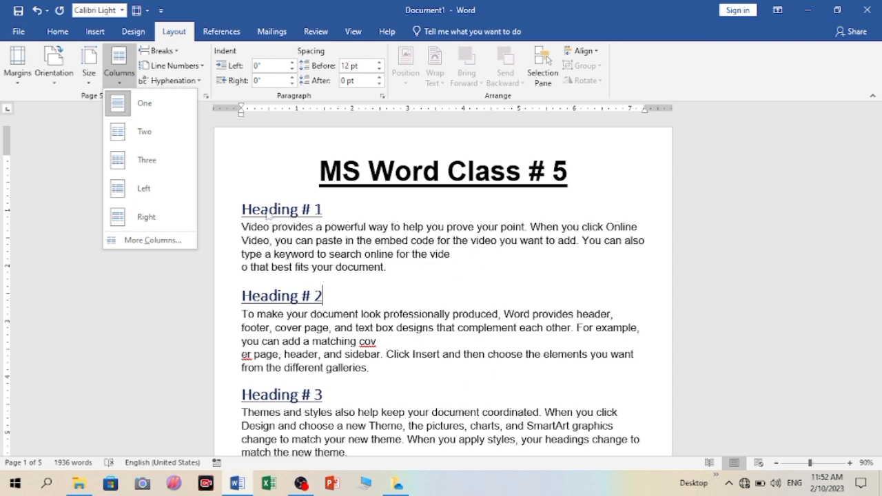
pyautogui.click(144, 133)
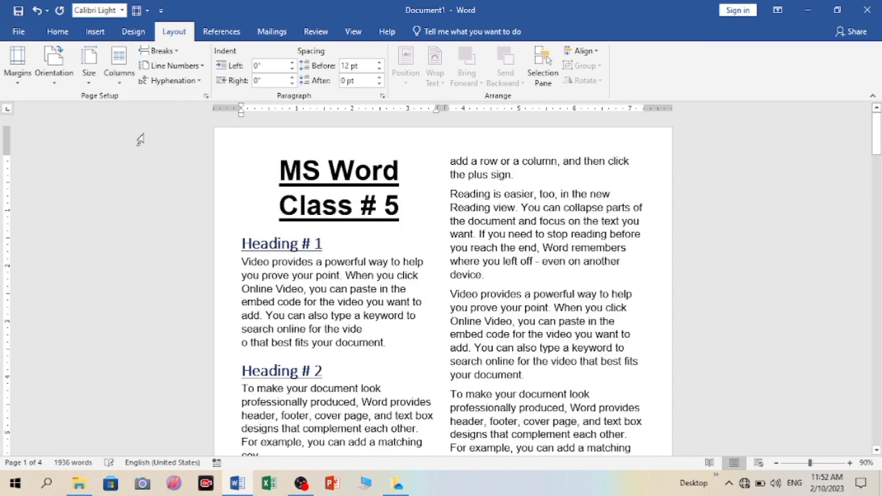
pyautogui.click(120, 82)
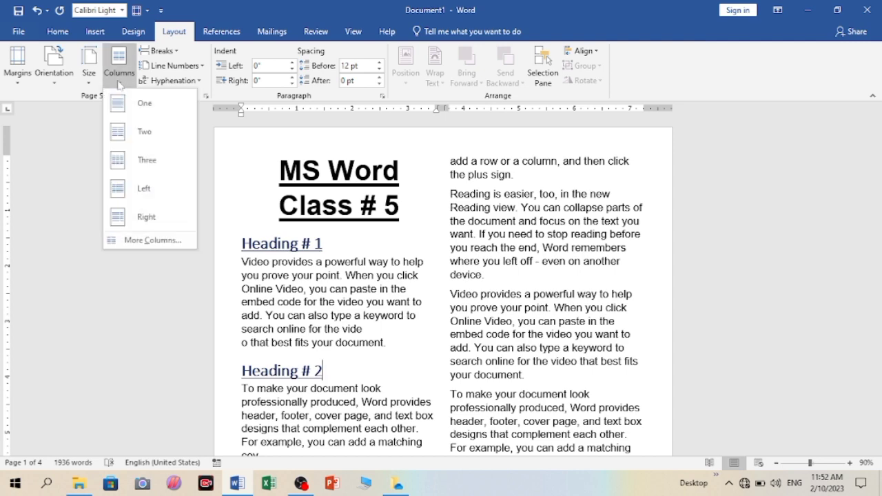
pyautogui.click(144, 188)
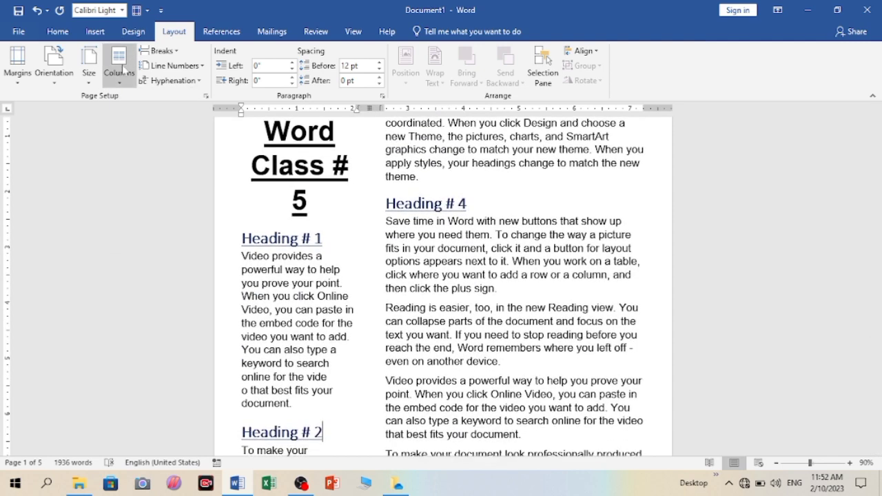
pyautogui.click(120, 81)
pyautogui.click(142, 217)
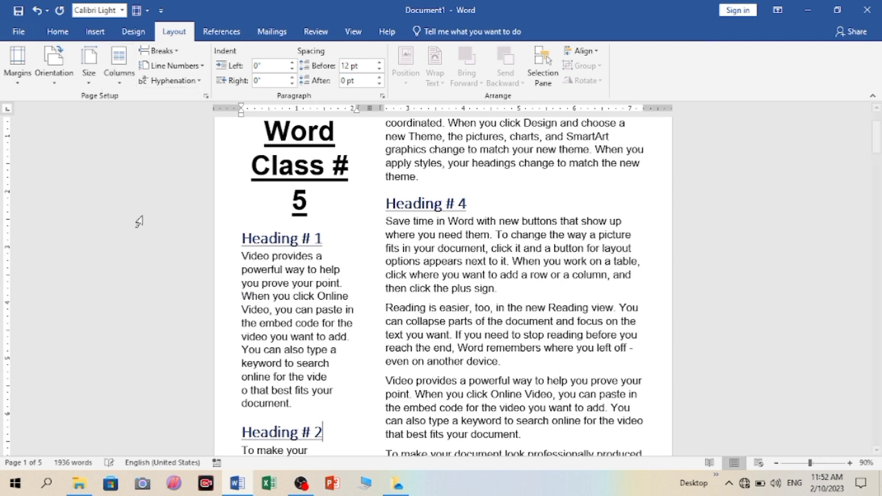
# Divide the whole document into 5 columns through the custom column settings and look at the first page
pyautogui.click(119, 80)
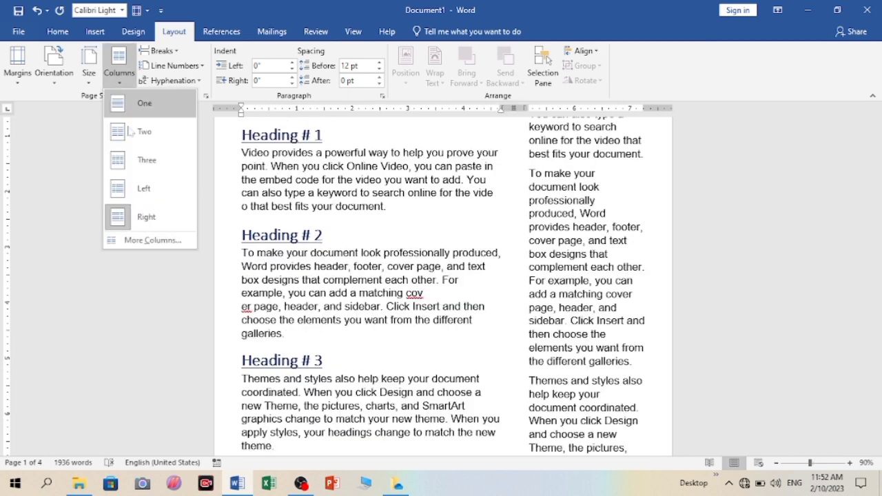
pyautogui.click(157, 241)
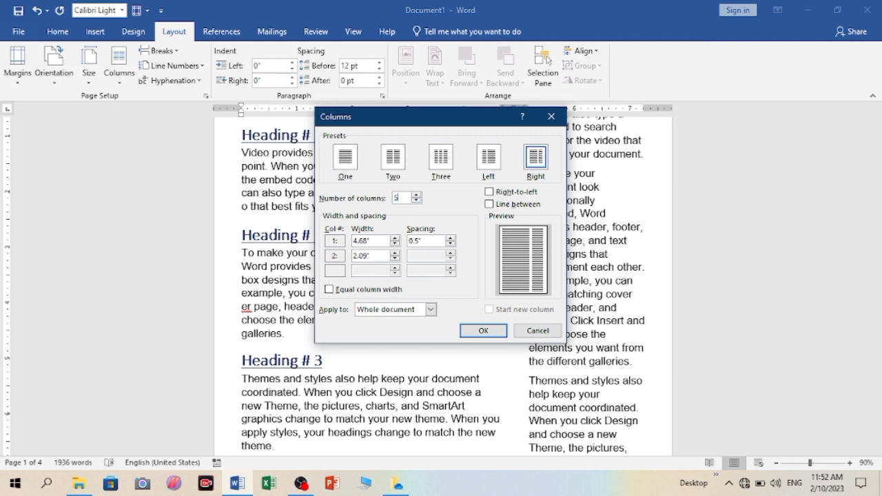
pyautogui.click(482, 332)
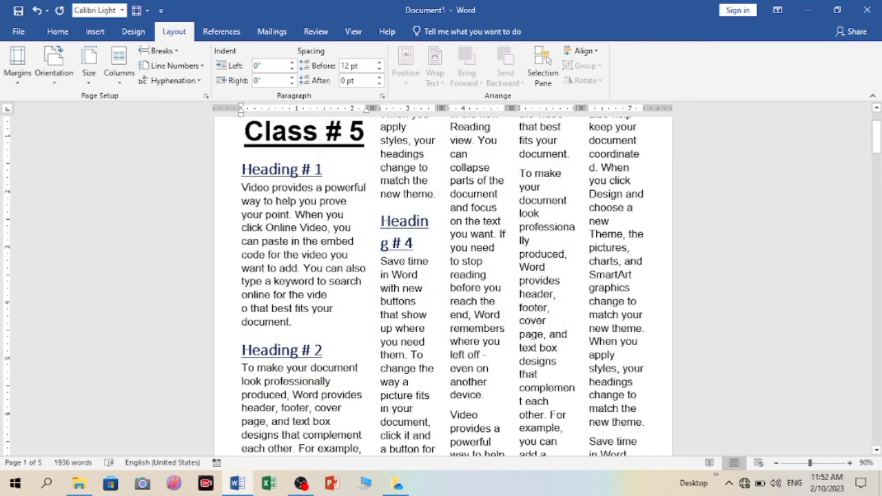
pyautogui.click(353, 241)
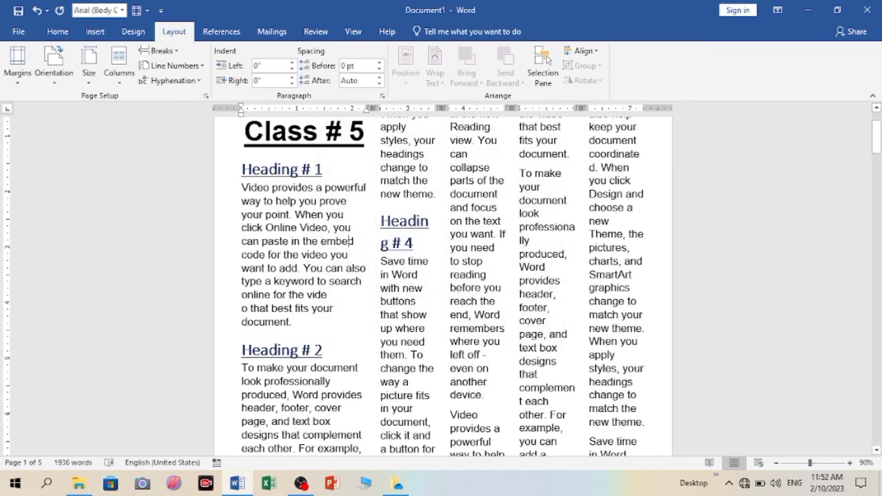
pyautogui.moveTo(879, 126); pyautogui.dragTo(879, 116)
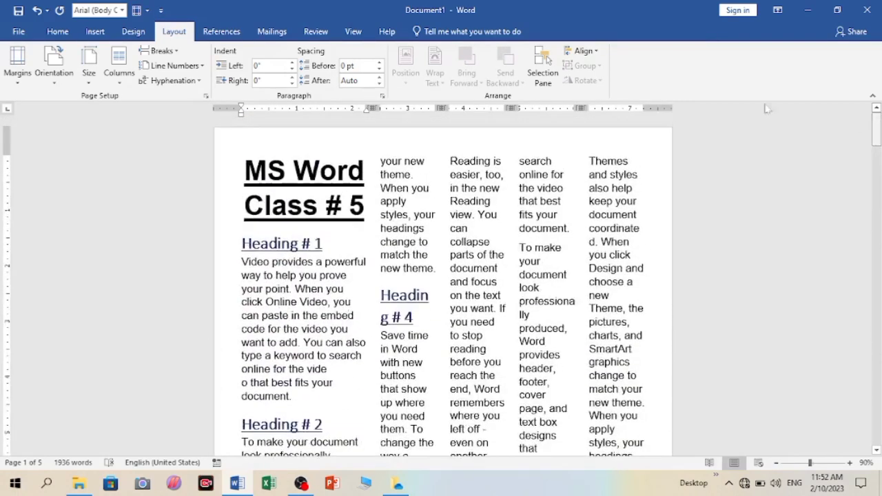
# Insert a column break directly before Heading # 2 so it starts in the next column
pyautogui.click(163, 51)
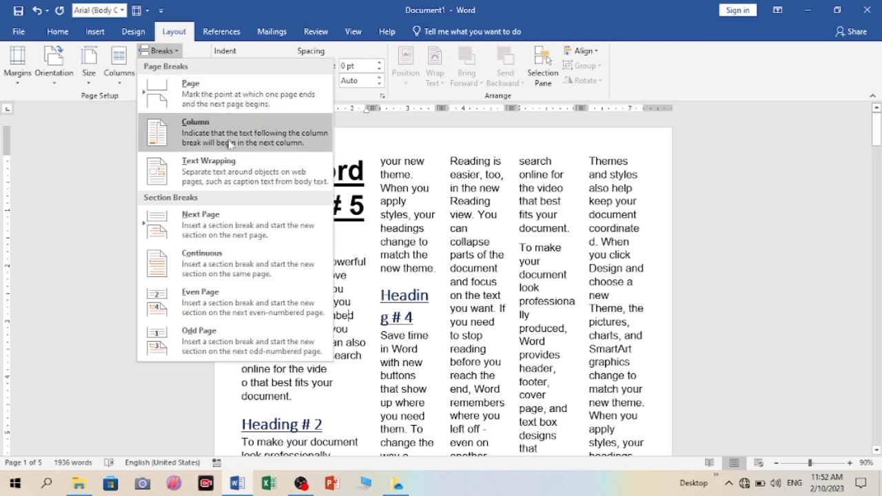
pyautogui.click(464, 221)
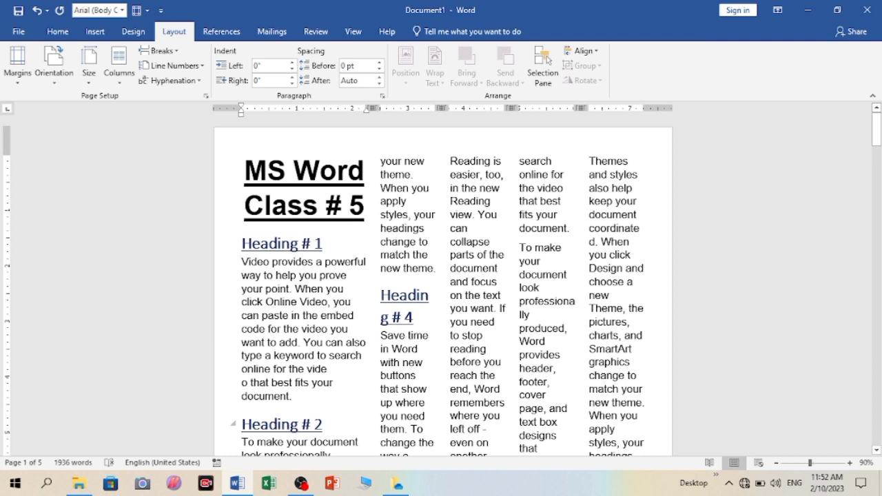
pyautogui.click(240, 423)
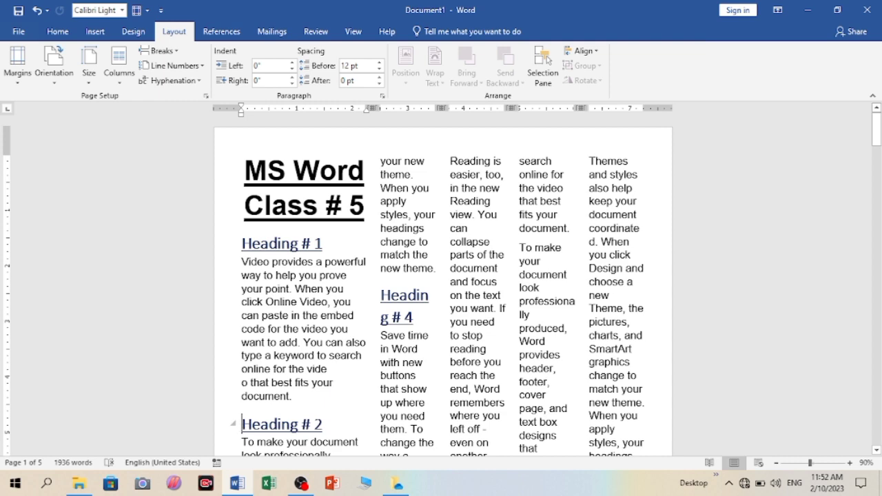
pyautogui.click(169, 52)
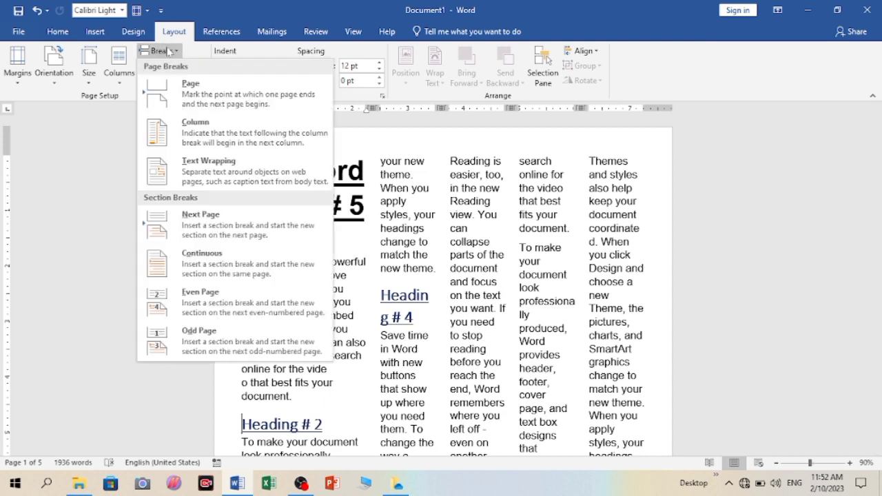
pyautogui.click(198, 132)
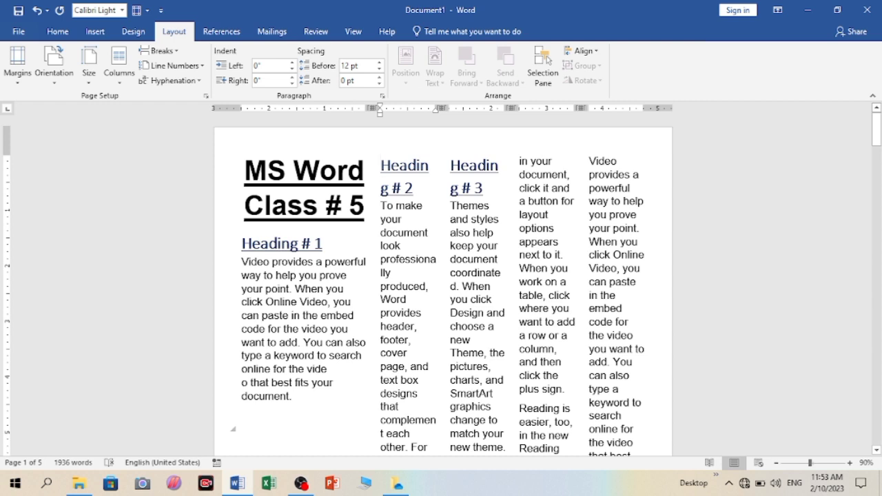
# Try the one-column layout with the column break before Heading # 2 in place
pyautogui.click(166, 51)
pyautogui.click(165, 51)
pyautogui.click(120, 66)
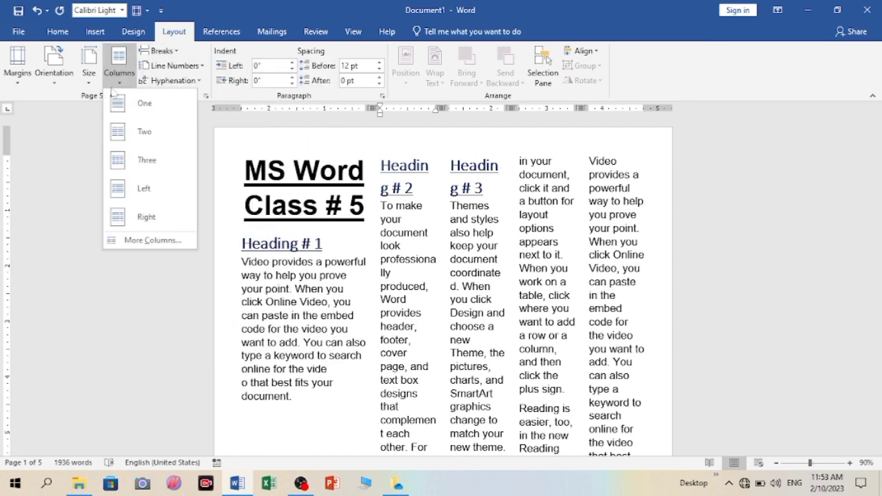
pyautogui.click(132, 100)
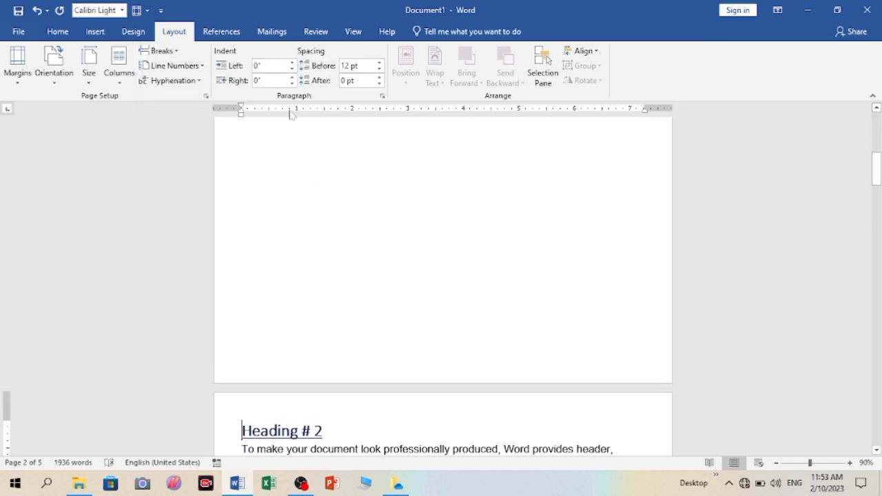
# Undo the column change and the column break before Heading # 2, and set the document to one column
pyautogui.hotkey('ctrl', 'z')
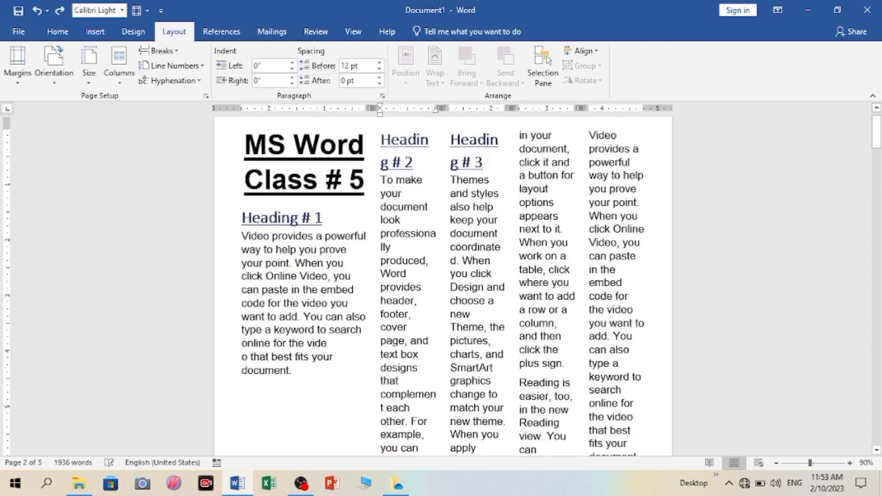
pyautogui.click(119, 66)
pyautogui.click(132, 100)
pyautogui.click(334, 301)
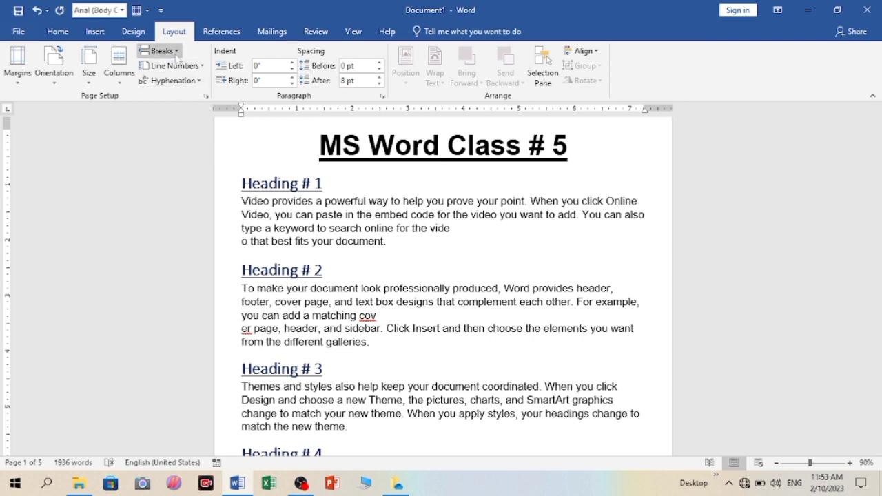
# Try a page break at the end of the "Video provides" paragraph on page 2, undo it and return to the first page
pyautogui.moveTo(876, 133); pyautogui.dragTo(877, 210)
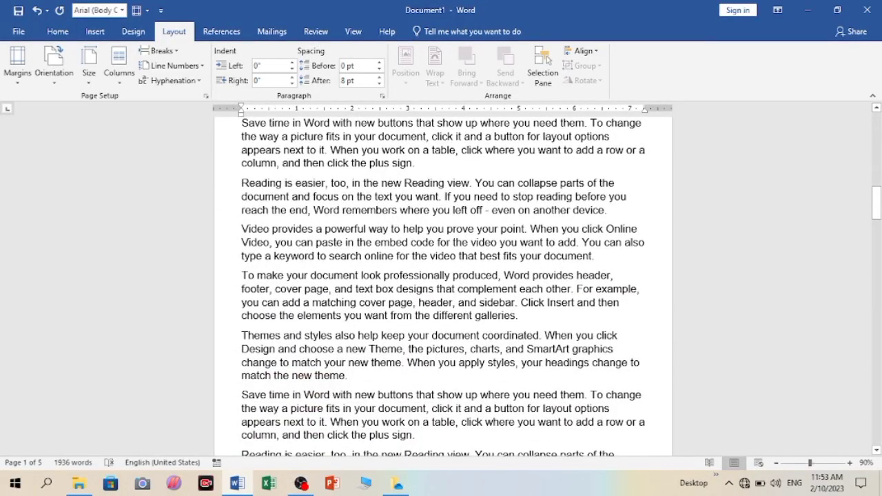
pyautogui.click(594, 257)
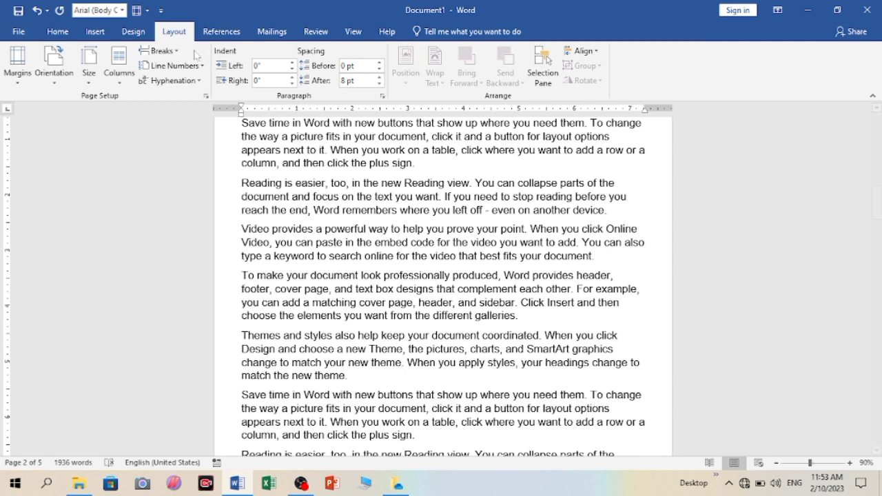
pyautogui.click(160, 51)
pyautogui.click(190, 100)
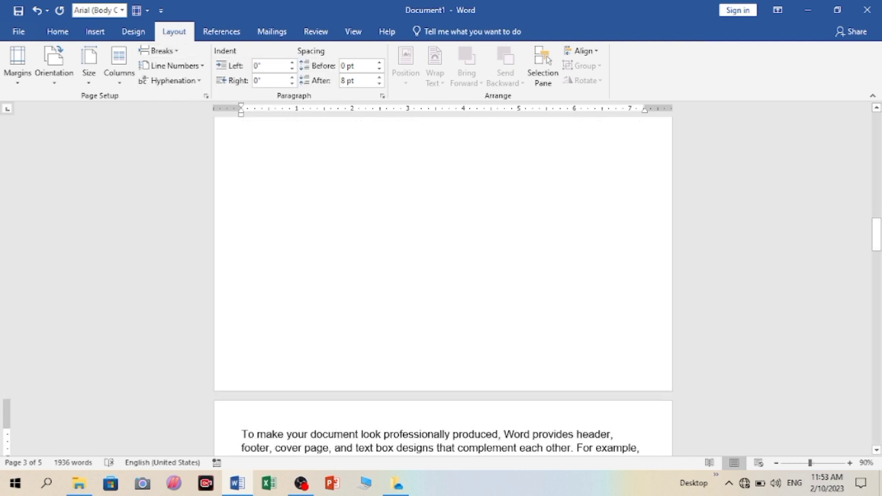
pyautogui.moveTo(877, 234); pyautogui.dragTo(879, 131)
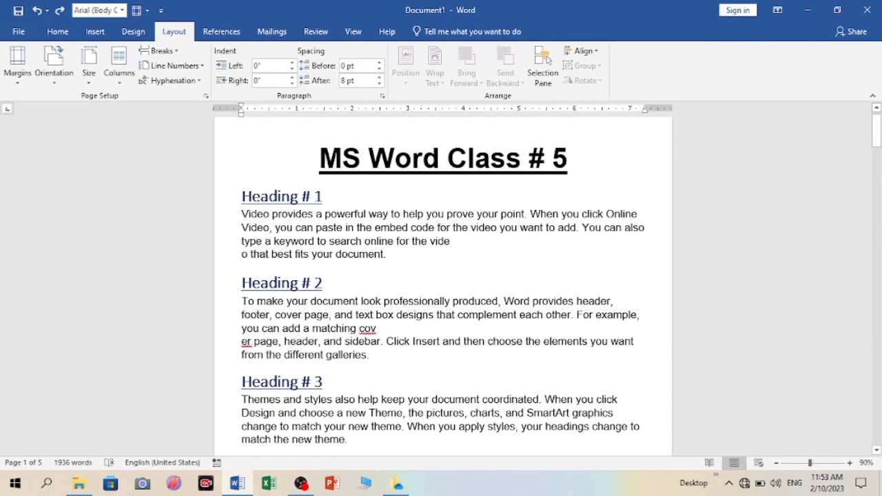
# Turn on continuous line numbering for the document and check the numbers through to the last page
pyautogui.click(175, 66)
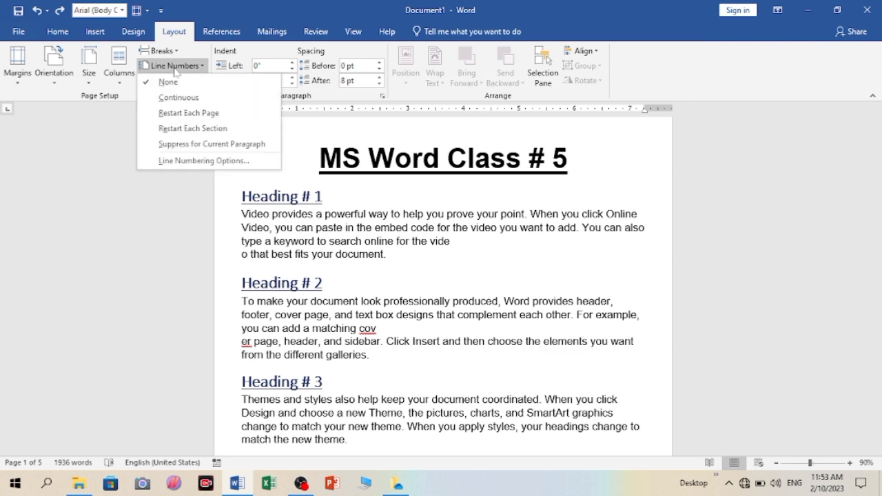
pyautogui.click(177, 99)
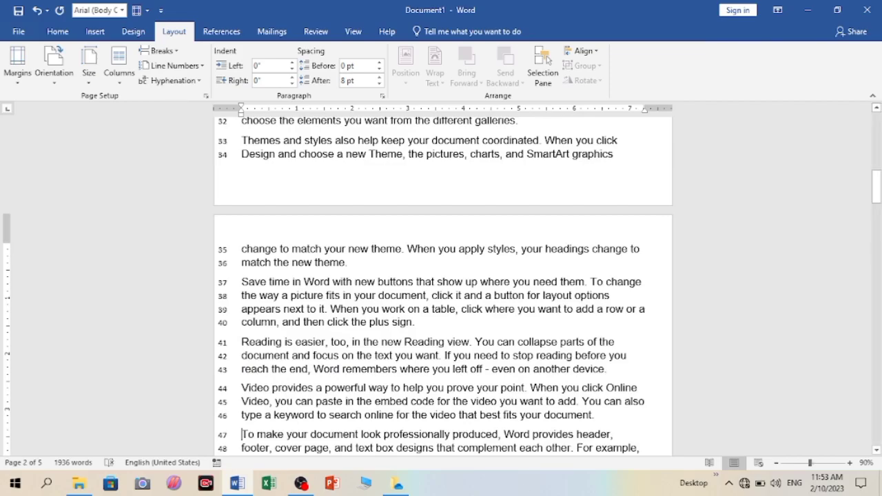
pyautogui.moveTo(876, 188); pyautogui.dragTo(819, 396)
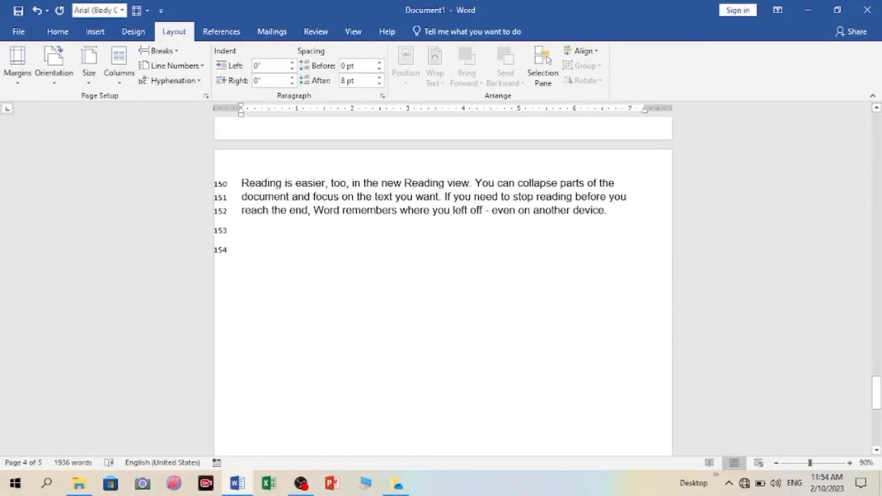
# Add five empty paragraphs below the last paragraph of the document to extend the line numbering
pyautogui.click(264, 228)
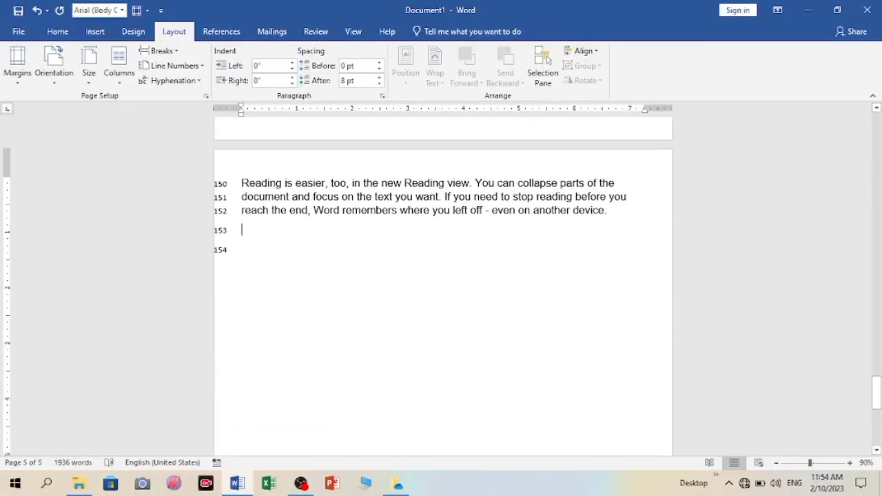
pyautogui.press('Return')
pyautogui.press('Return')
pyautogui.press('Return')
pyautogui.press('Return')
pyautogui.press('Return')
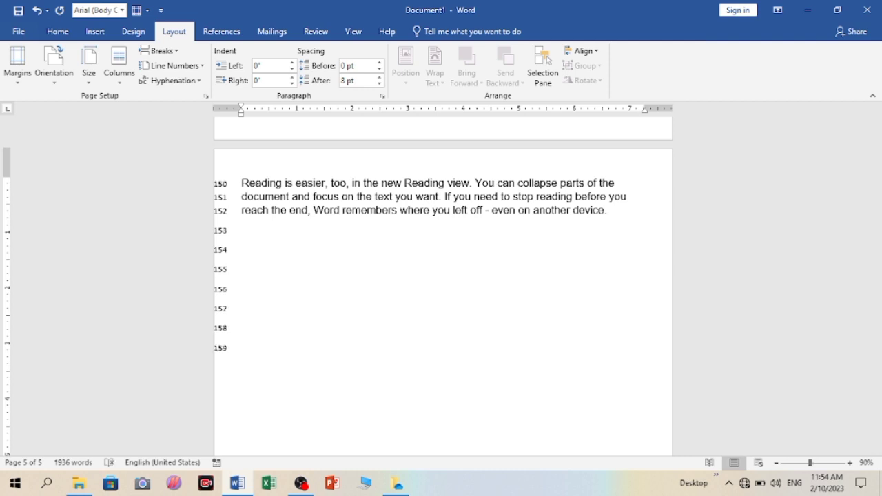
# Restart the line numbering on each page, check it back to the first page, and change it to restart each section
pyautogui.click(192, 66)
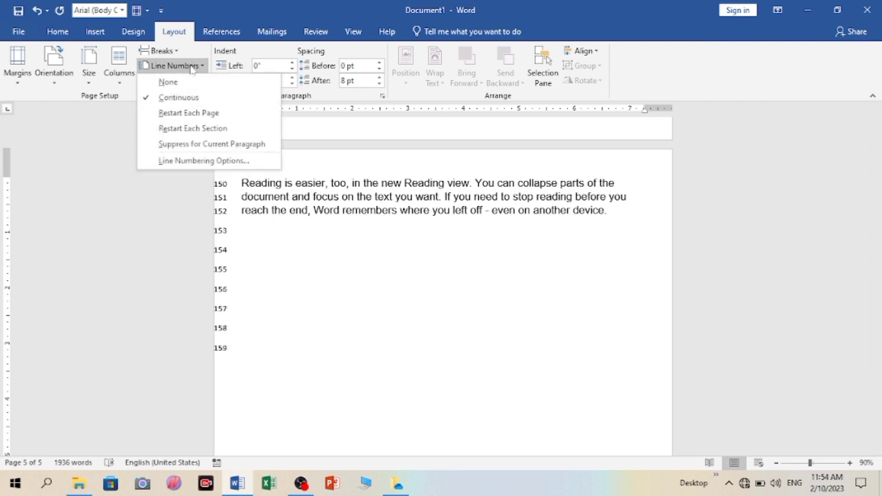
pyautogui.click(229, 114)
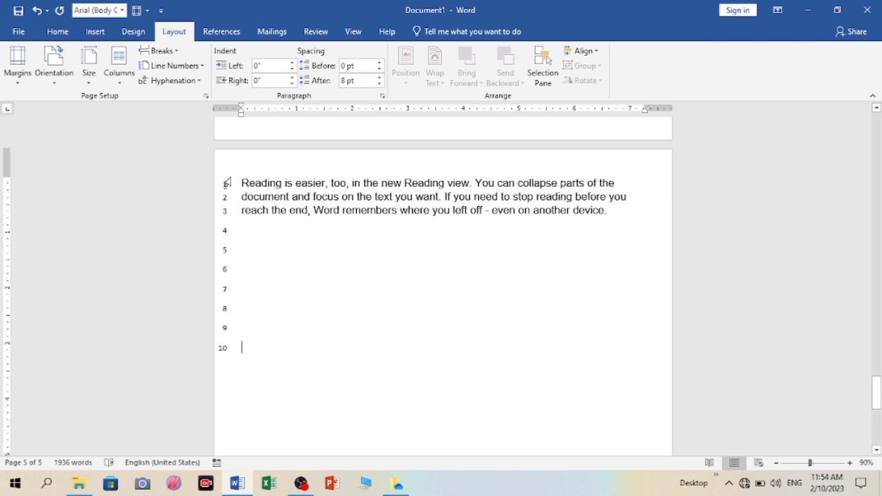
pyautogui.moveTo(876, 392); pyautogui.dragTo(876, 375)
pyautogui.moveTo(879, 366); pyautogui.dragTo(881, 84)
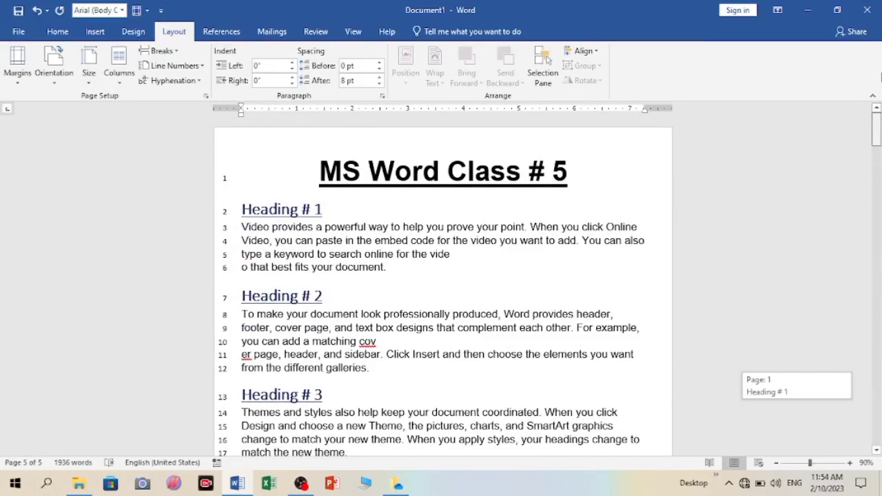
pyautogui.moveTo(875, 108); pyautogui.dragTo(875, 120)
pyautogui.click(188, 67)
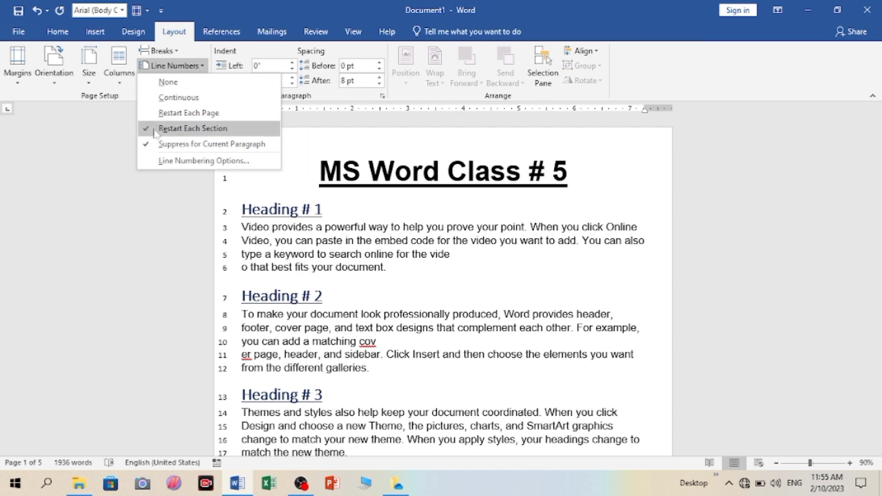
pyautogui.click(313, 215)
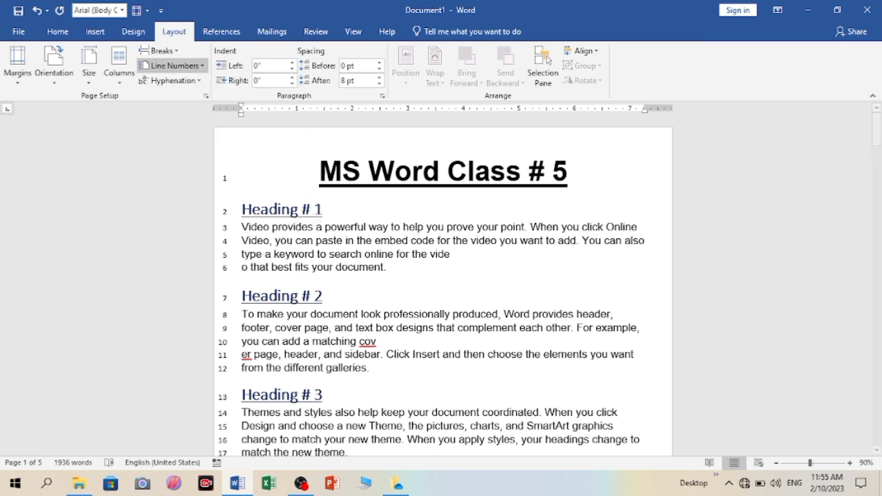
# Try adding the word "computer" after "header," in the Heading # 2 paragraph without hyphenation, and delete it again
pyautogui.click(199, 82)
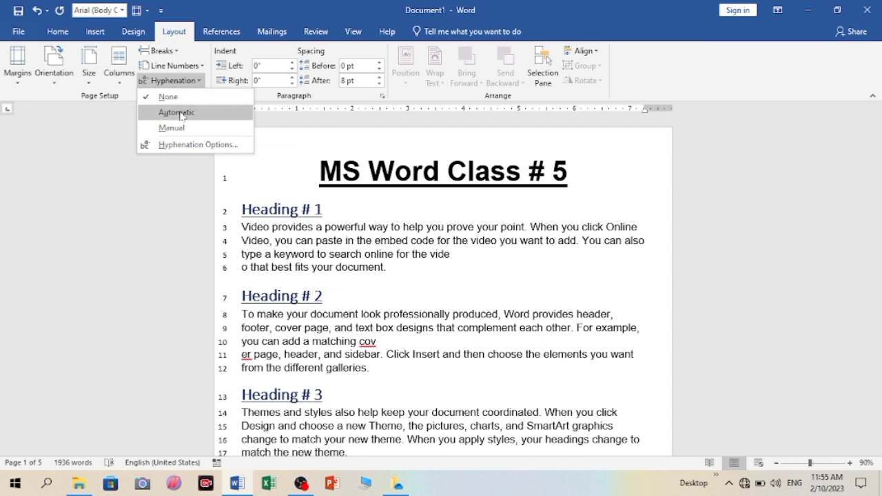
pyautogui.click(597, 290)
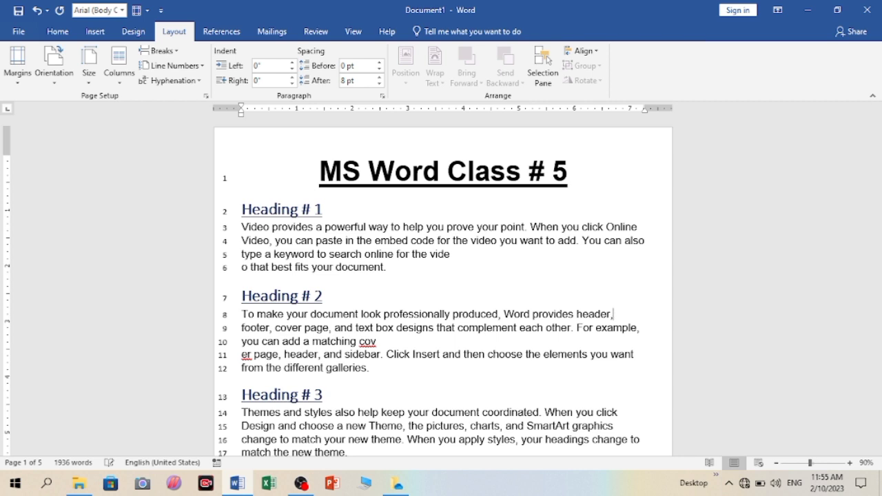
pyautogui.write('compu')
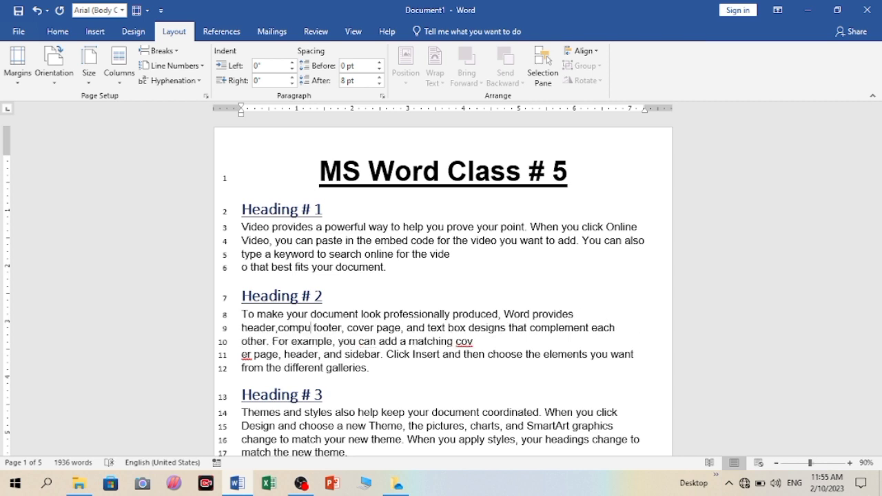
pyautogui.press('BackSpace')
pyautogui.press('BackSpace')
pyautogui.press('BackSpace')
pyautogui.press('BackSpace')
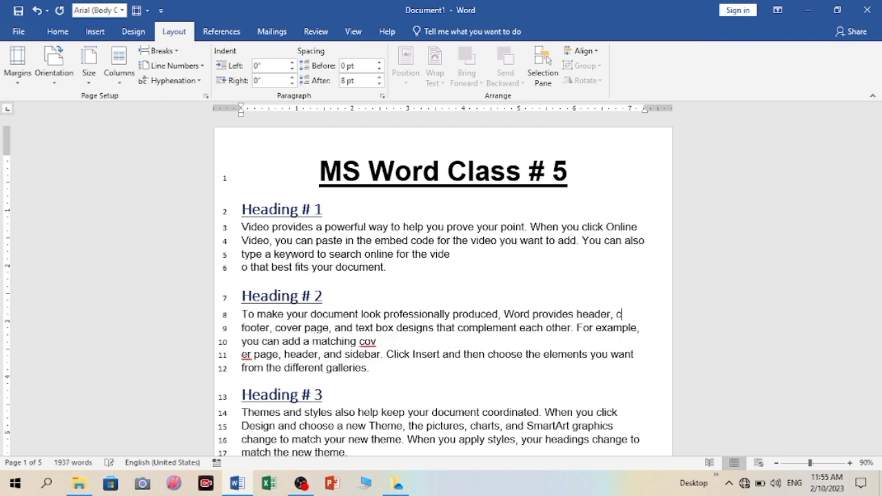
pyautogui.write('ompu')
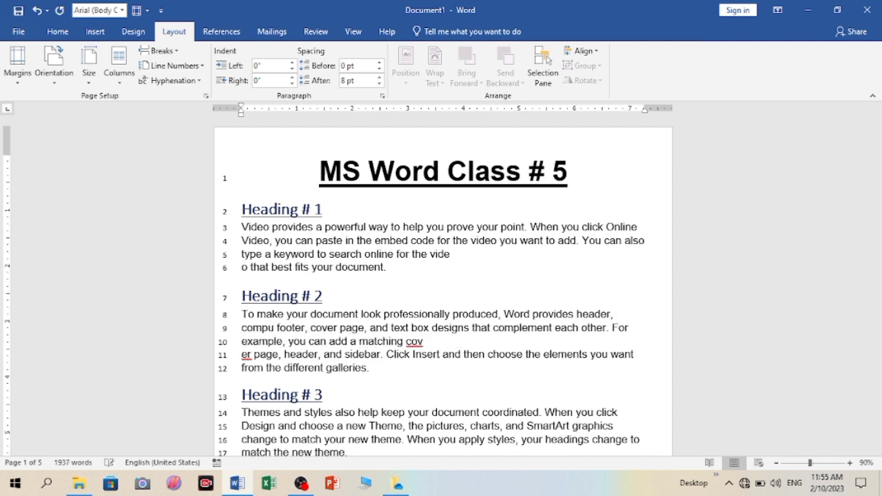
pyautogui.press('BackSpace')
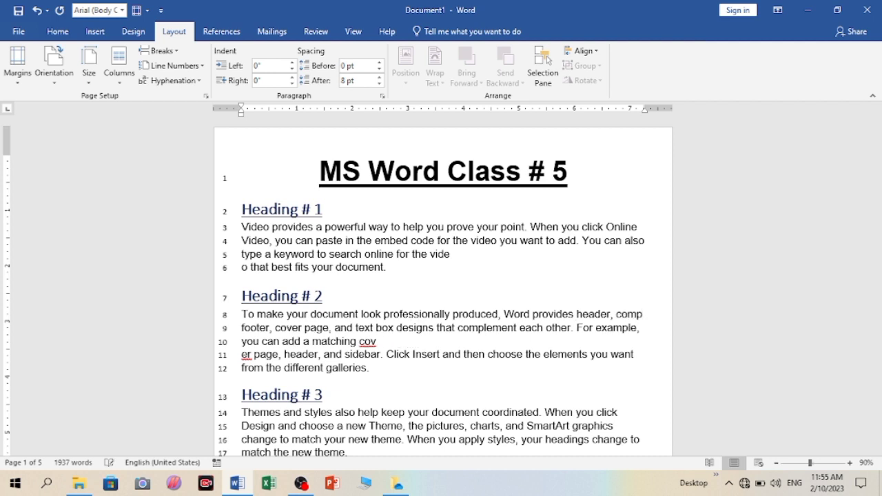
pyautogui.write('uter')
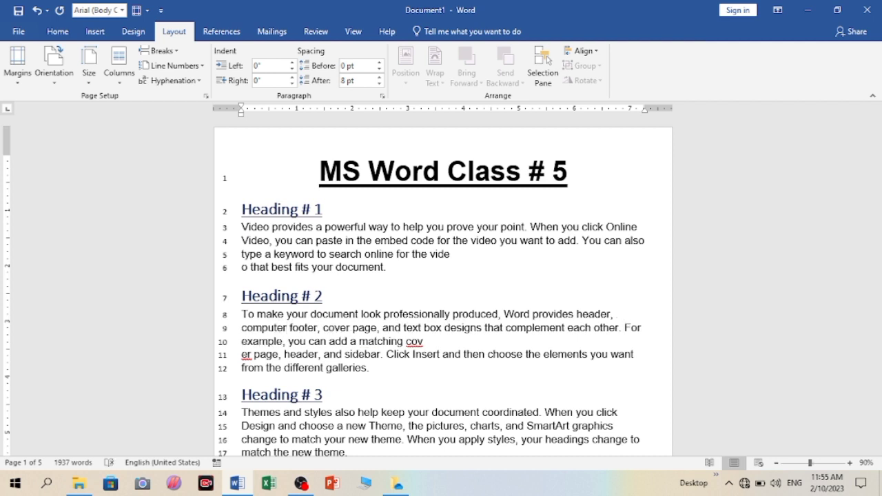
pyautogui.press('BackSpace')
pyautogui.press('BackSpace')
pyautogui.press('BackSpace')
pyautogui.press('BackSpace')
pyautogui.press('BackSpace')
pyautogui.press('BackSpace')
pyautogui.press('BackSpace')
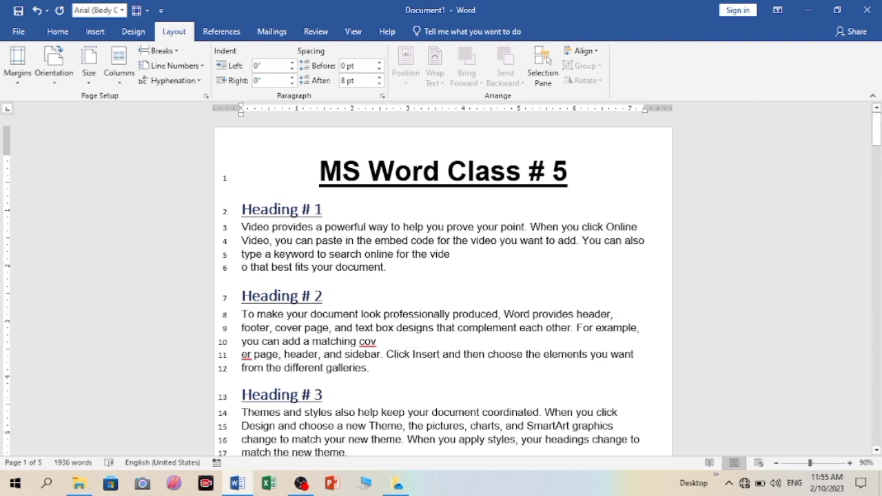
# Turn on automatic hyphenation and insert "computer" after "header," in the paragraph under Heading # 2
pyautogui.click(180, 81)
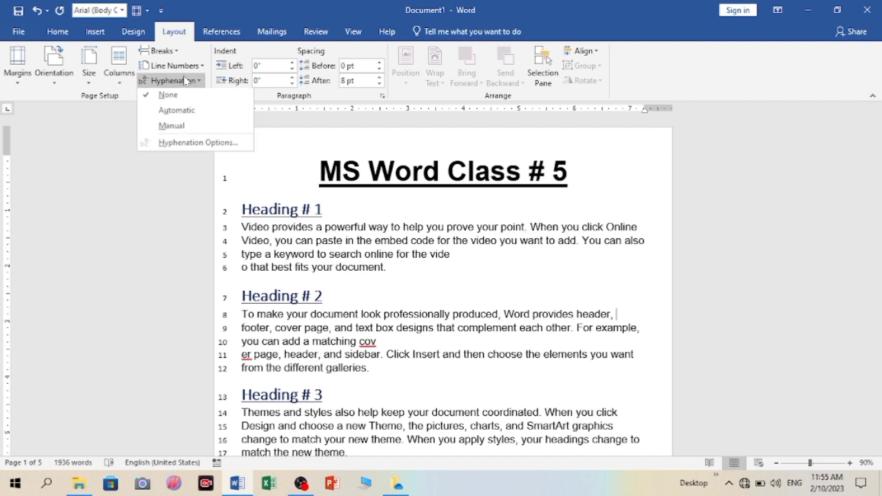
pyautogui.click(183, 114)
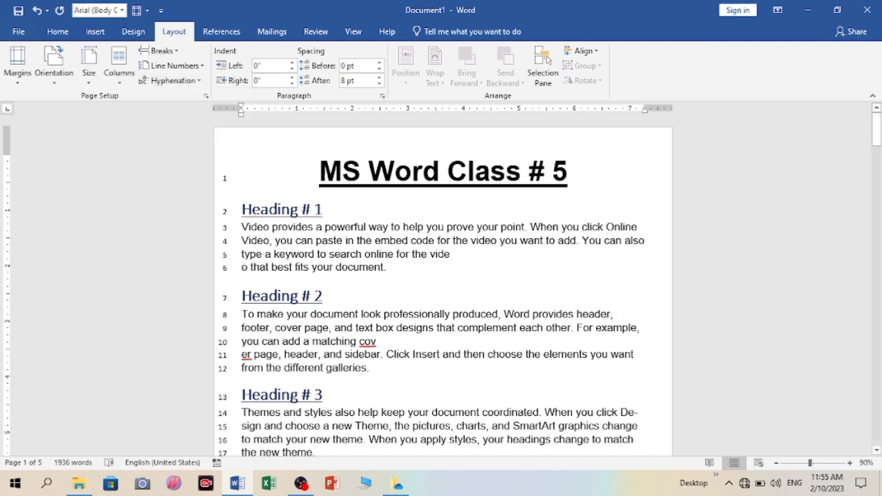
pyautogui.write('compu')
pyautogui.write('ter')
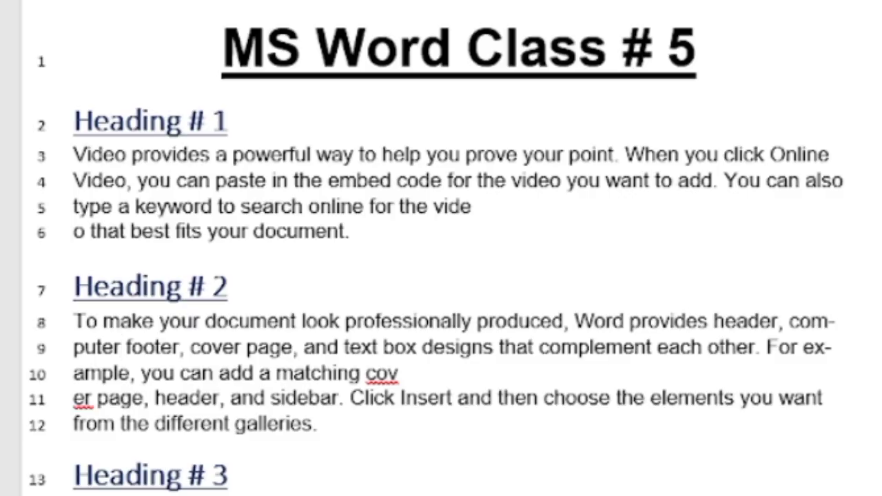
pyautogui.click(85, 347)
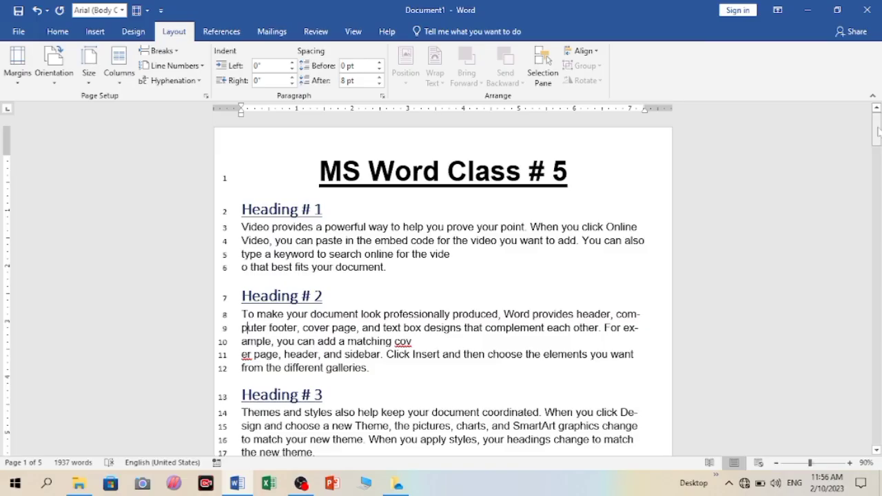
# Check the split word "Design" under Heading # 3 and run manual hyphenation on the document
pyautogui.moveTo(876, 129); pyautogui.dragTo(876, 143)
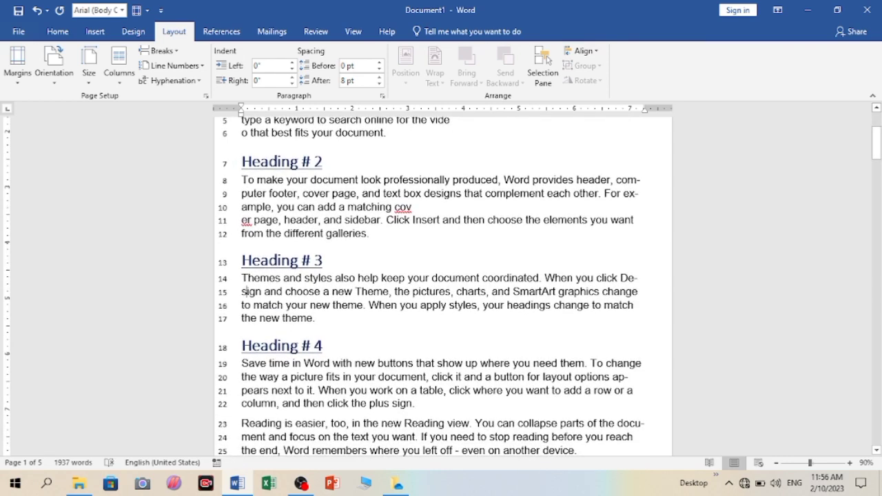
pyautogui.moveTo(597, 278); pyautogui.dragTo(261, 290)
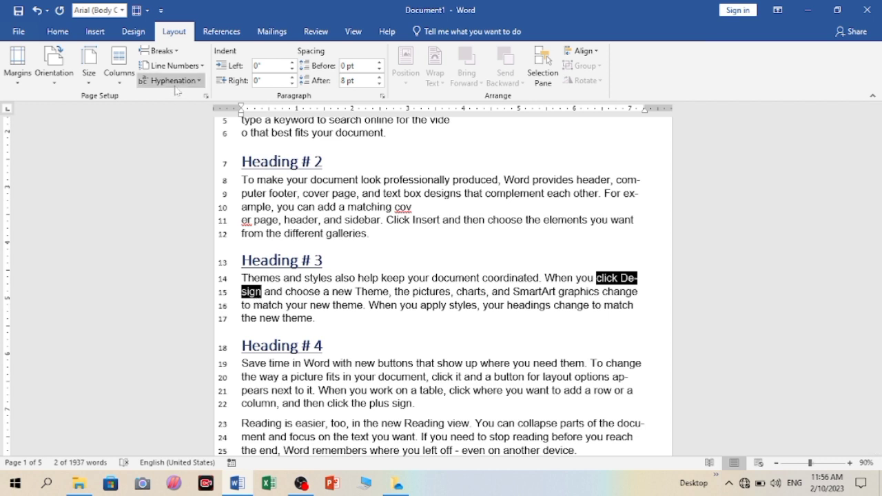
pyautogui.click(447, 291)
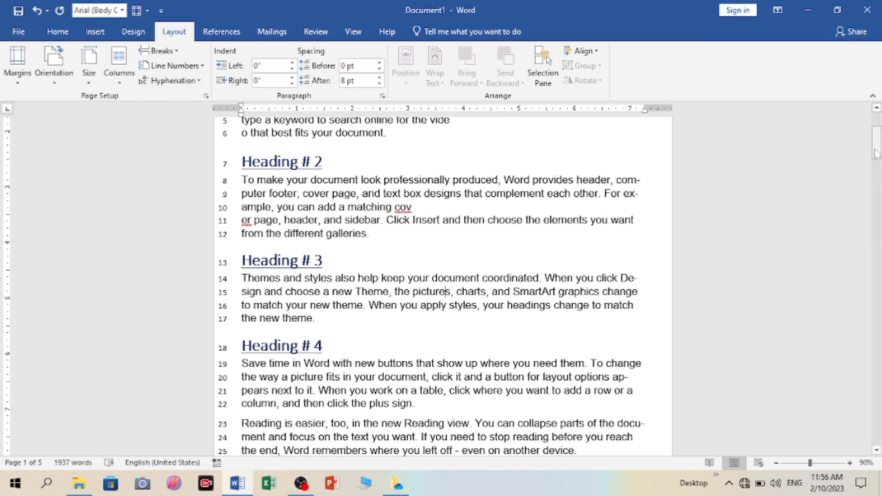
pyautogui.moveTo(877, 149); pyautogui.dragTo(876, 131)
pyautogui.click(170, 81)
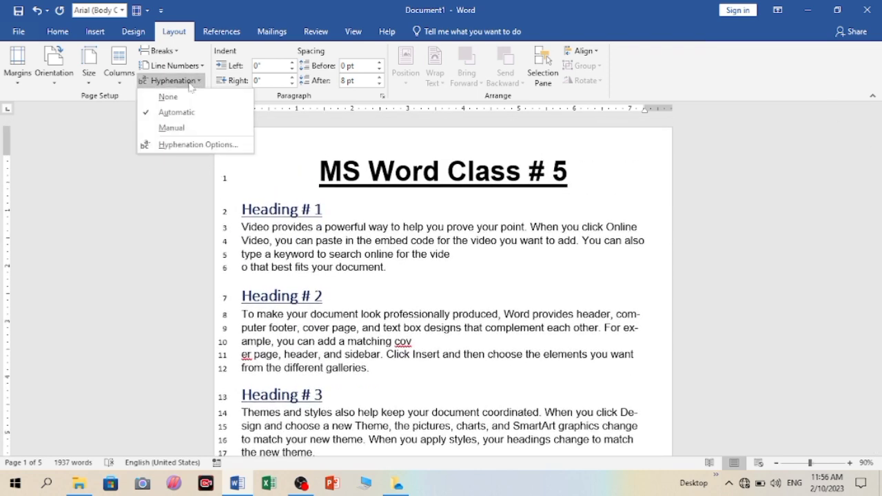
pyautogui.click(165, 128)
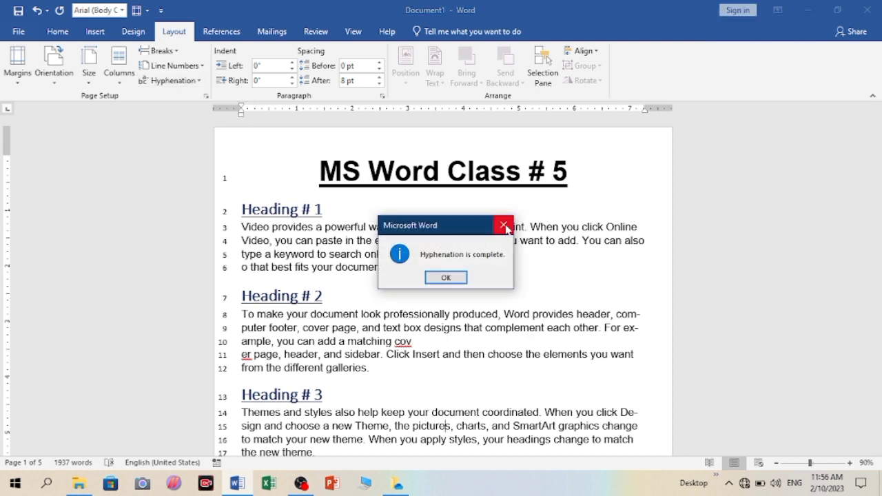
pyautogui.click(440, 278)
# Turn off line numbering for the document and clear the text selection
pyautogui.click(322, 295)
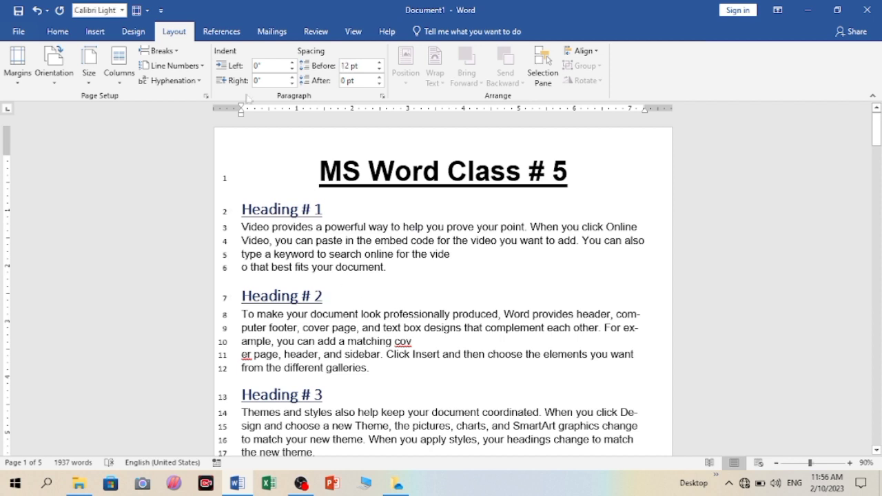
pyautogui.click(355, 240)
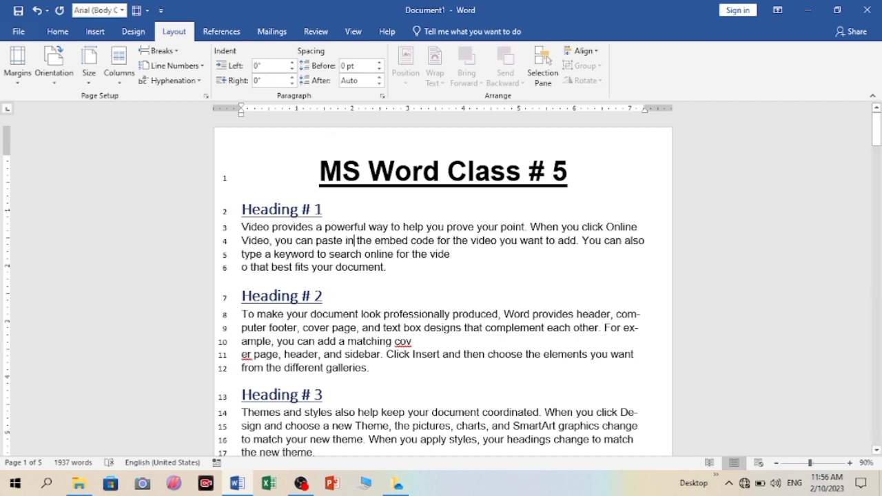
pyautogui.click(172, 65)
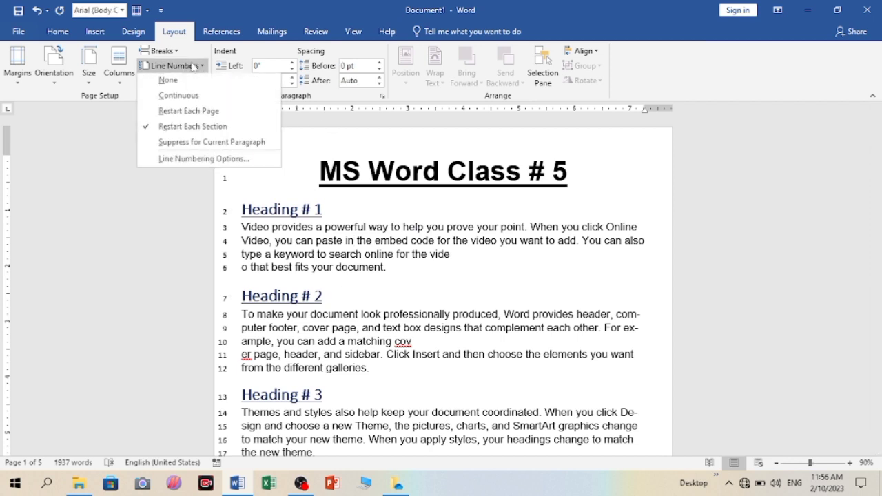
pyautogui.click(167, 80)
pyautogui.hotkey('ctrl', 'a')
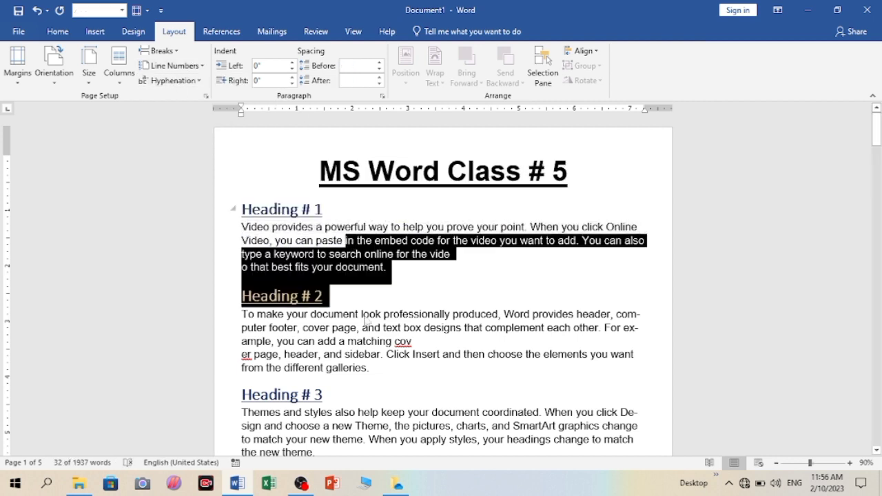
pyautogui.click(388, 341)
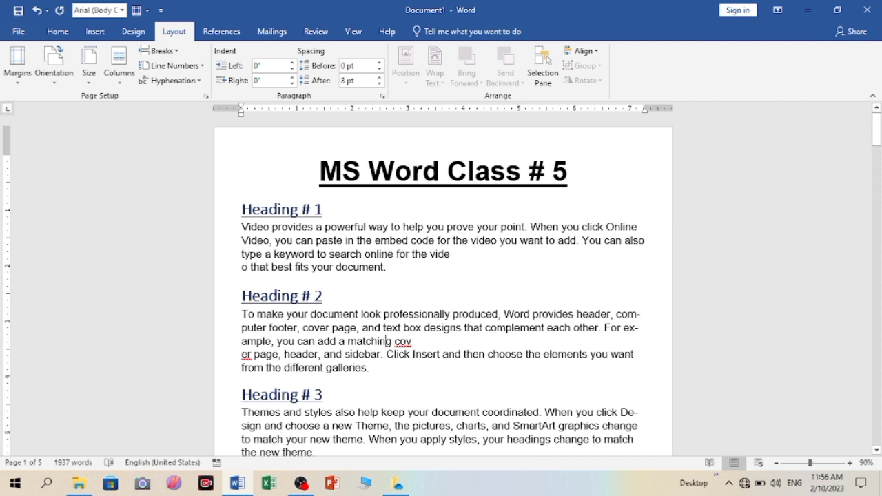
# Select the whole paragraph under Heading # 1 and increase its left indent to 1.4"
pyautogui.tripleClick(386, 267)
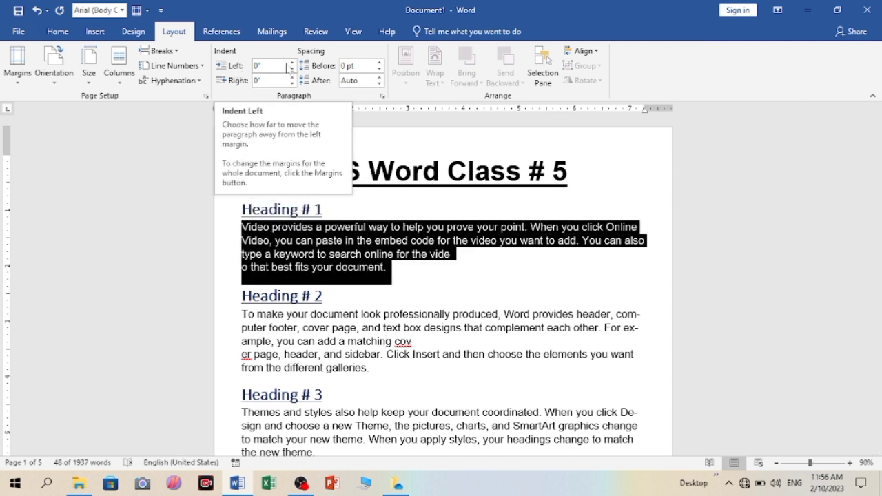
pyautogui.click(59, 32)
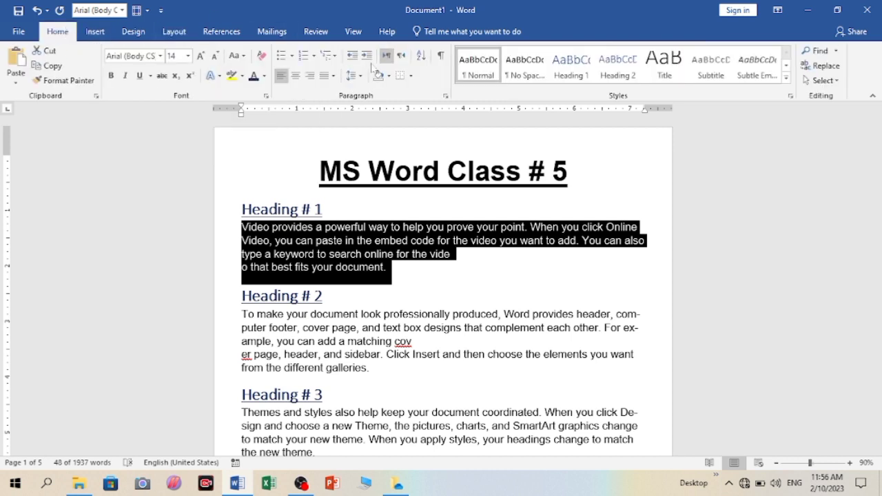
pyautogui.click(172, 31)
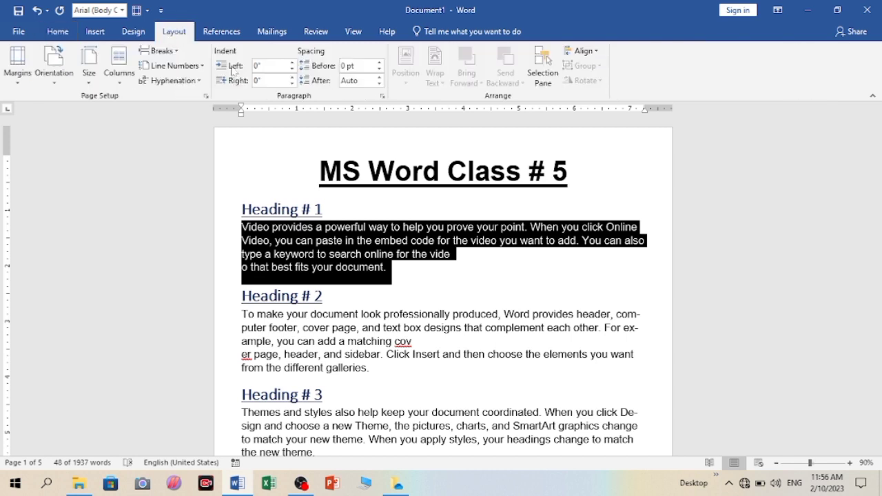
pyautogui.click(291, 63)
pyautogui.click(292, 62)
pyautogui.click(292, 62)
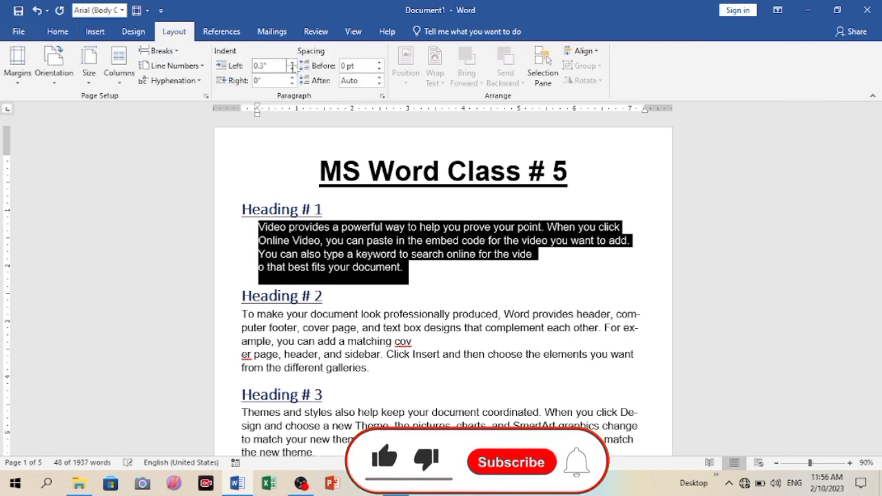
pyautogui.click(291, 63)
pyautogui.click(291, 63)
pyautogui.click(291, 63)
pyautogui.click(291, 62)
pyautogui.click(291, 62)
pyautogui.click(291, 62)
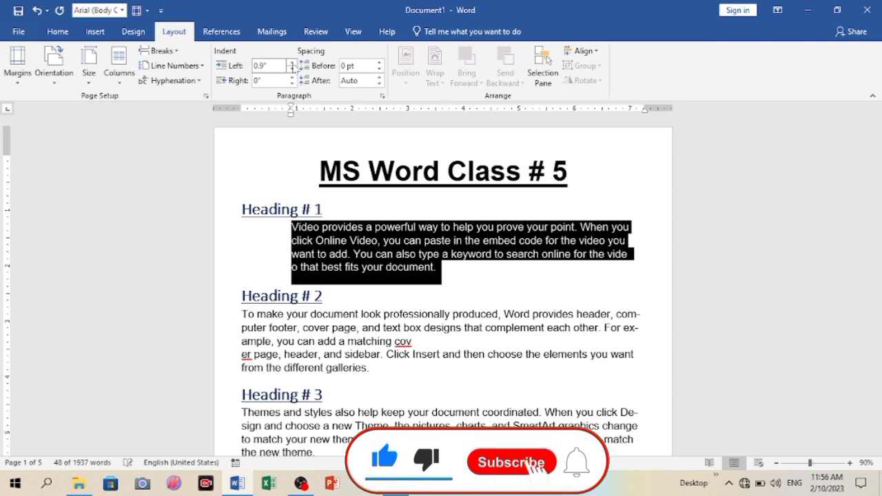
pyautogui.click(291, 62)
pyautogui.click(291, 62)
pyautogui.click(292, 63)
pyautogui.click(291, 63)
pyautogui.click(292, 63)
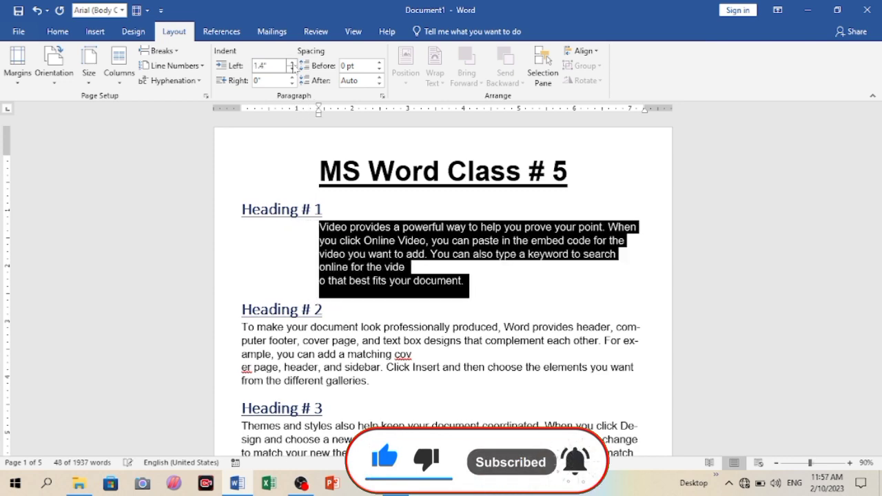
# Set the left indent of the paragraph under Heading # 1 back to 0"
pyautogui.click(292, 70)
pyautogui.click(291, 70)
pyautogui.click(291, 70)
pyautogui.click(292, 69)
pyautogui.click(291, 70)
pyautogui.click(292, 69)
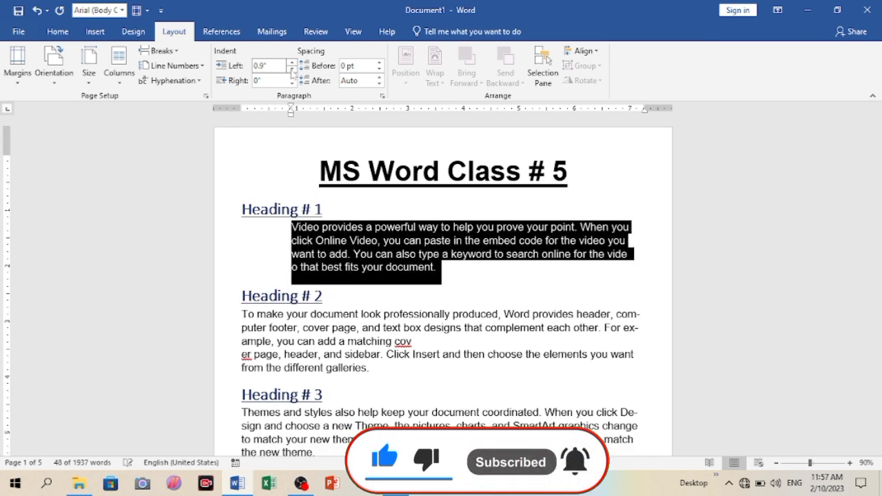
pyautogui.click(292, 69)
pyautogui.click(291, 69)
pyautogui.click(291, 70)
pyautogui.click(292, 70)
pyautogui.click(291, 70)
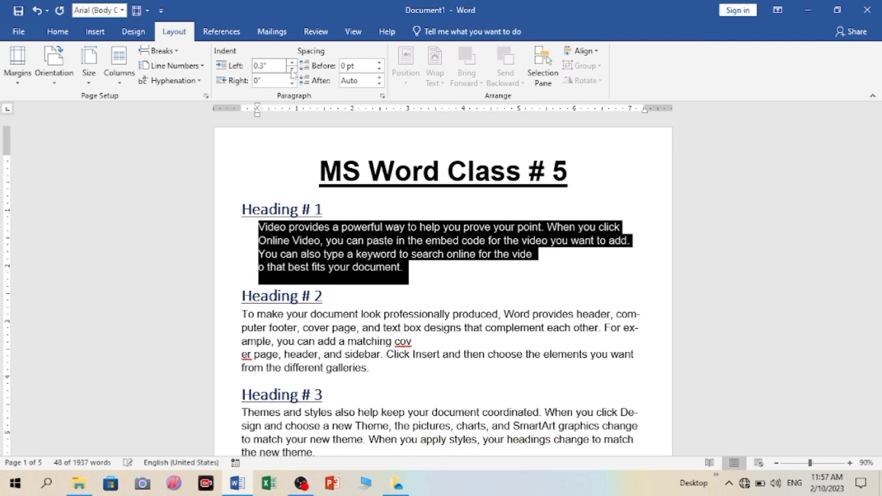
pyautogui.click(291, 69)
pyautogui.click(291, 70)
pyautogui.click(291, 70)
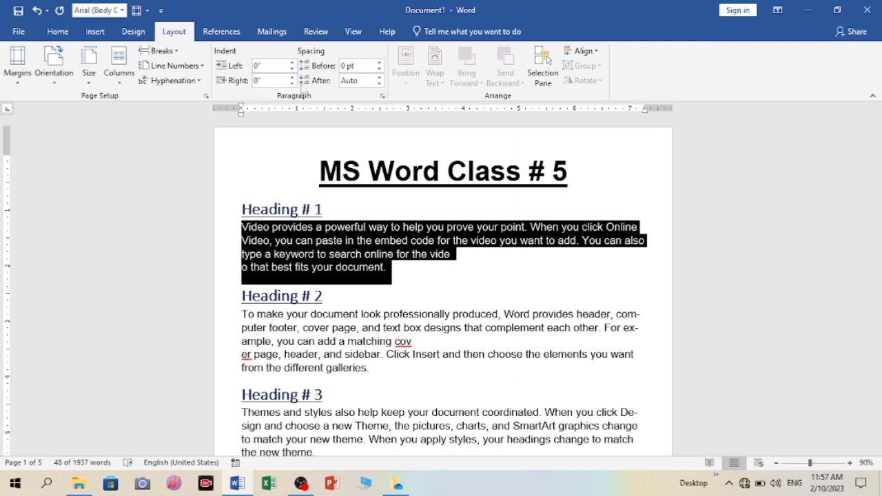
# Increase the right indent of the paragraph under Heading # 1 to 0.5" and return it to 0"
pyautogui.click(291, 77)
pyautogui.click(291, 77)
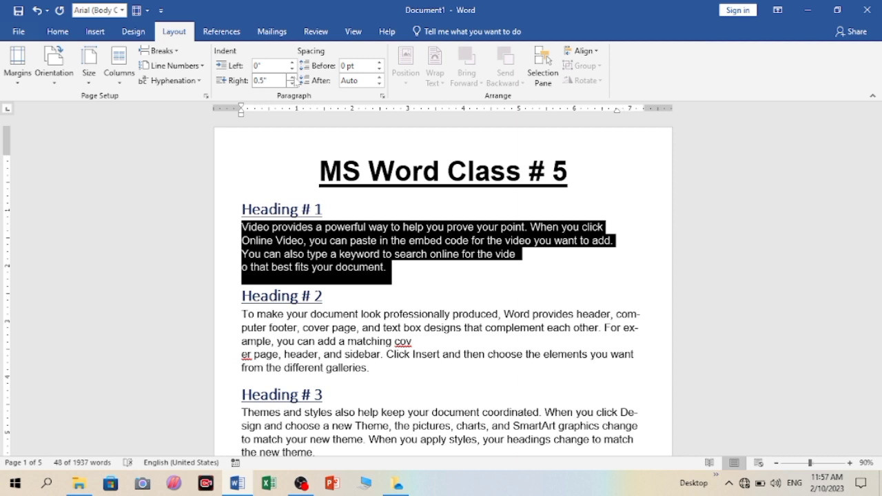
pyautogui.click(292, 84)
pyautogui.click(291, 84)
pyautogui.click(291, 83)
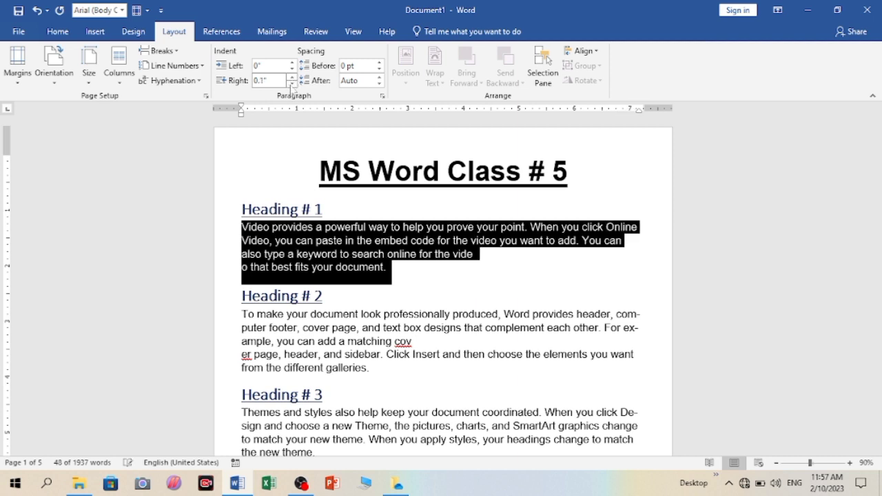
pyautogui.click(291, 83)
# Right-align the paragraph under Heading # 1 and increase its right indent to 1.1"
pyautogui.click(58, 32)
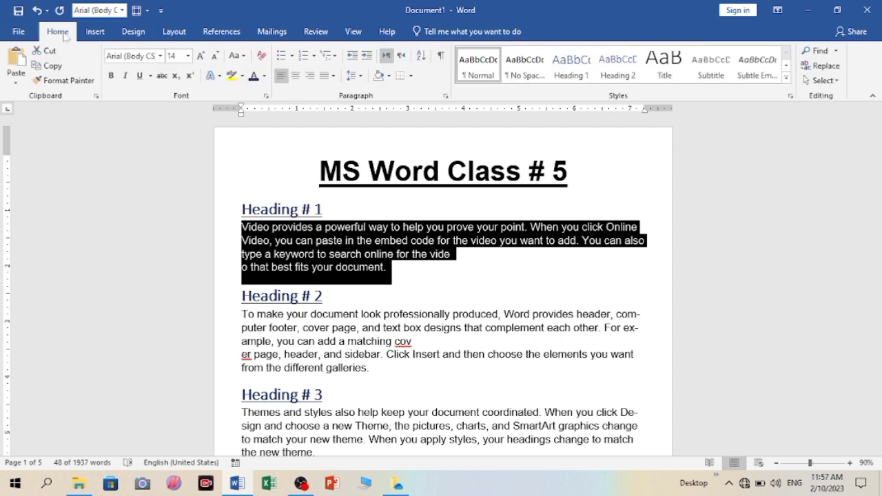
pyautogui.click(310, 77)
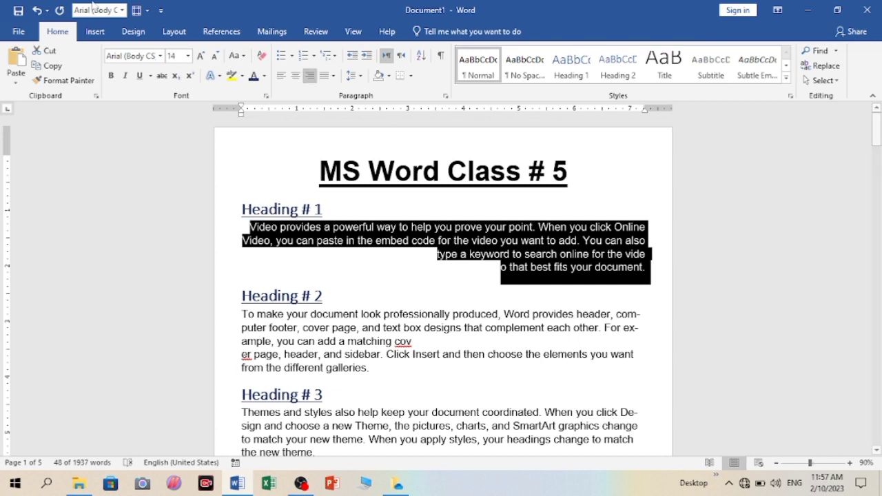
pyautogui.click(177, 34)
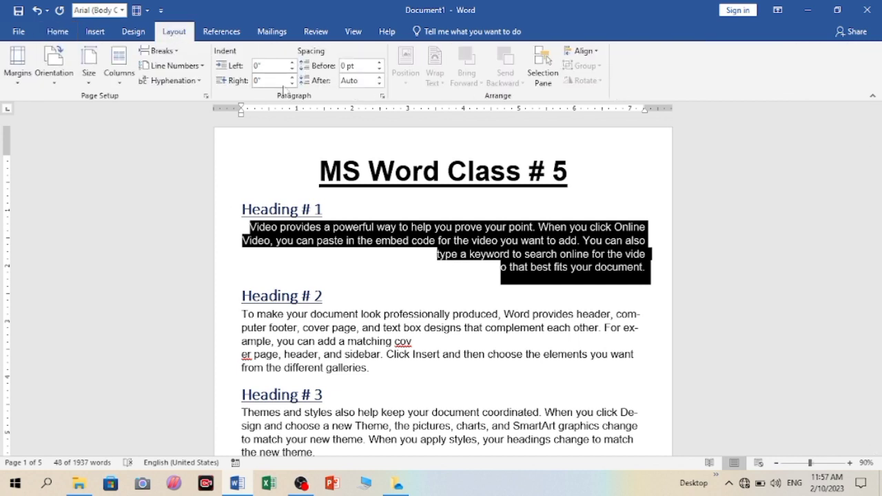
pyautogui.click(291, 78)
pyautogui.click(291, 78)
pyautogui.click(292, 78)
pyautogui.click(292, 78)
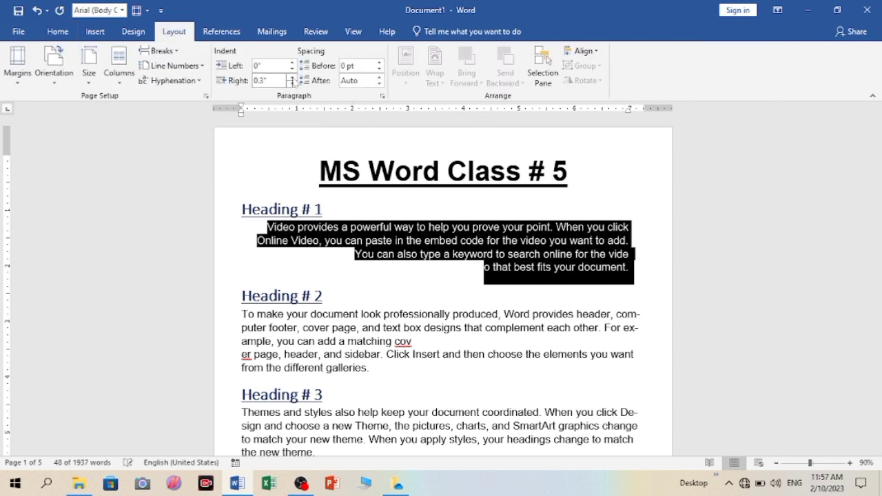
pyautogui.click(292, 77)
pyautogui.click(292, 78)
pyautogui.click(291, 78)
pyautogui.click(291, 78)
pyautogui.click(292, 78)
pyautogui.click(291, 78)
pyautogui.click(292, 78)
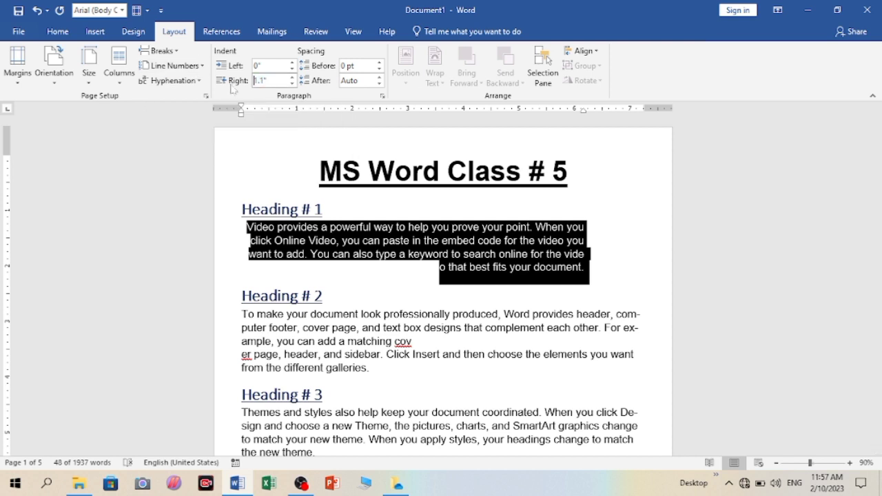
# Reset the right indent of the Heading # 1 paragraph to 0" and align the paragraph left
pyautogui.click(266, 81)
pyautogui.write('0')
pyautogui.press('Return')
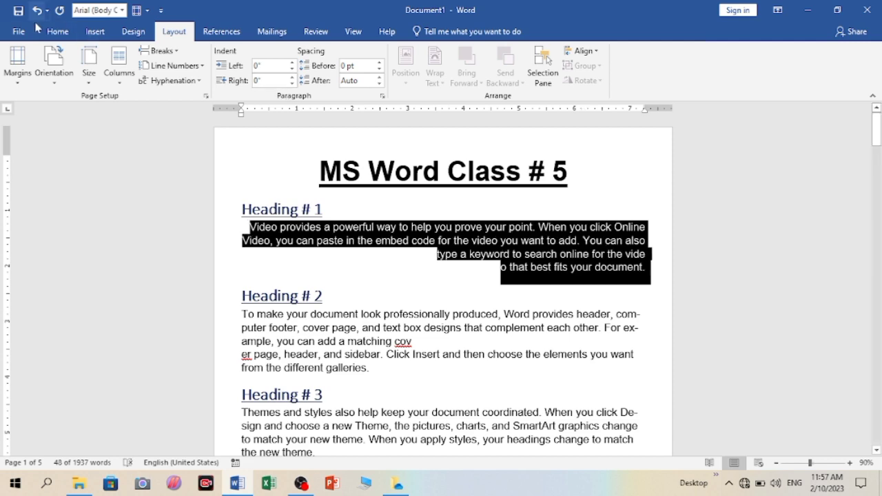
pyautogui.click(57, 31)
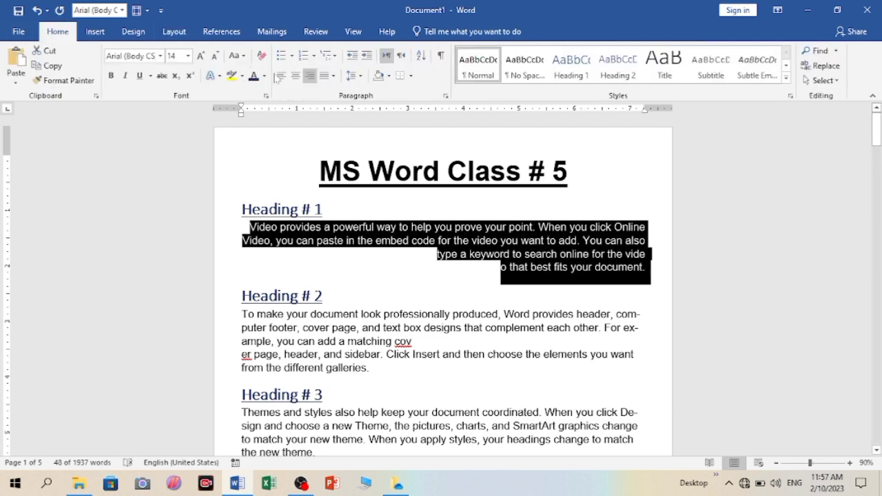
pyautogui.click(279, 76)
# Set the spacing before and after the Heading # 2 line to Auto
pyautogui.click(173, 31)
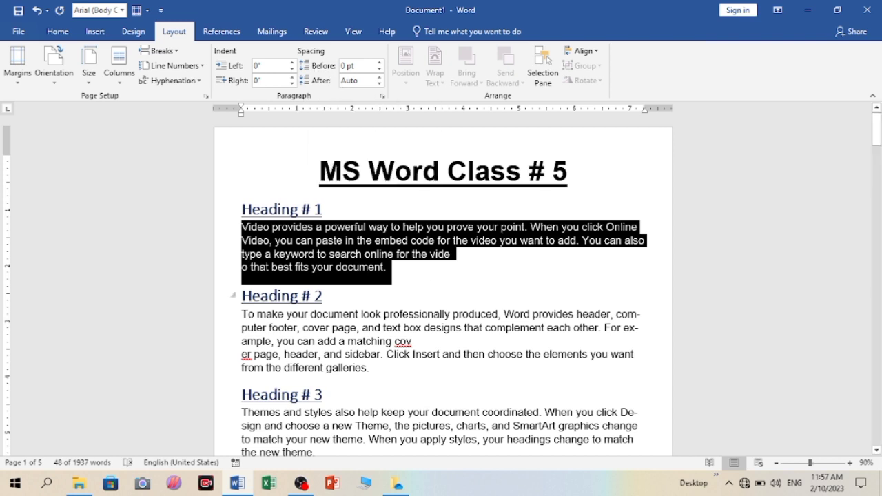
pyautogui.click(321, 296)
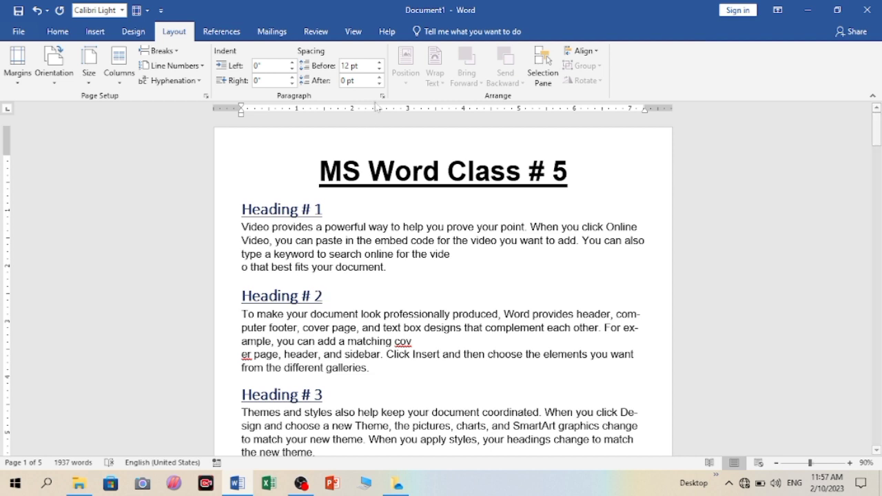
pyautogui.click(379, 69)
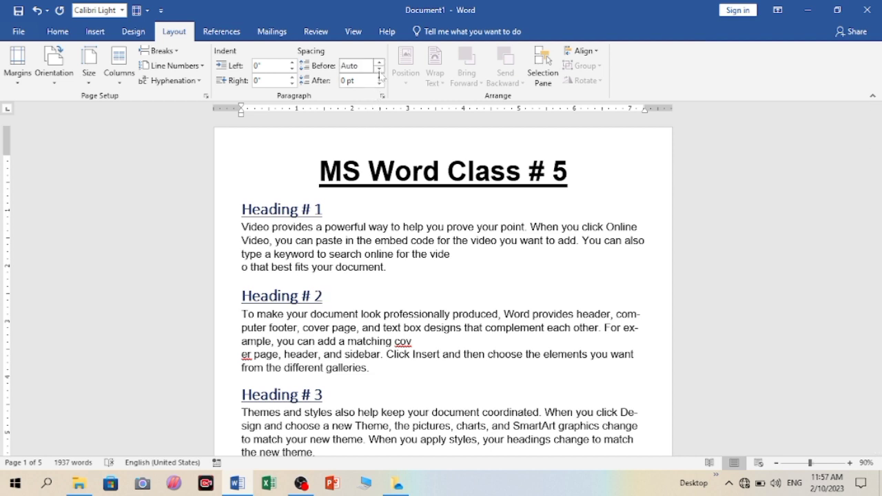
pyautogui.click(379, 84)
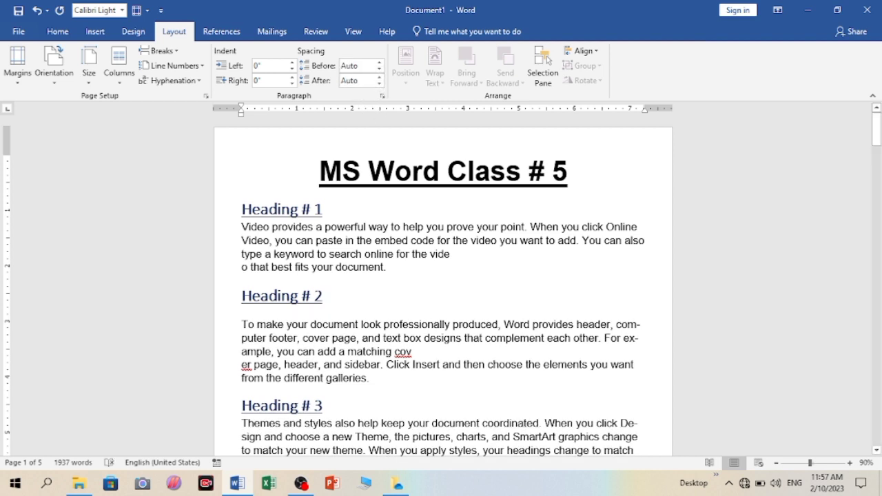
# Select the Heading # 2 line and increase its spacing before to 96 pt
pyautogui.click(365, 253)
pyautogui.moveTo(324, 296); pyautogui.dragTo(236, 296)
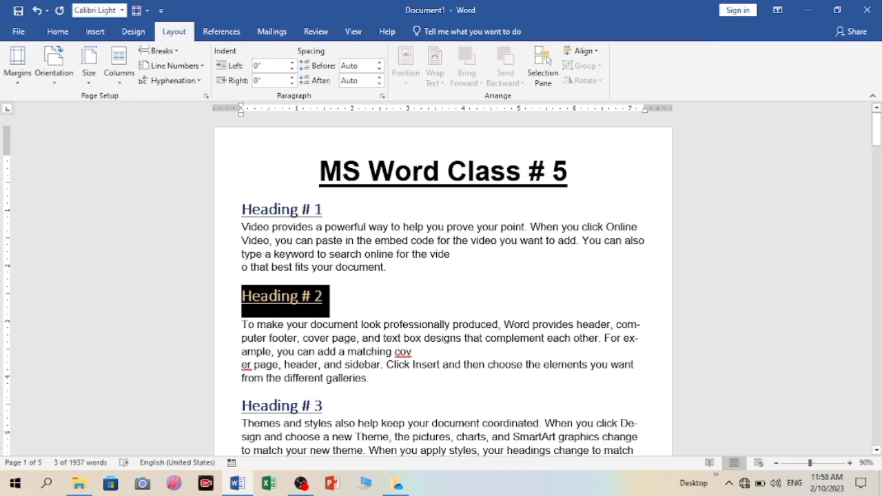
pyautogui.click(380, 63)
pyautogui.click(379, 63)
pyautogui.click(380, 64)
pyautogui.click(379, 64)
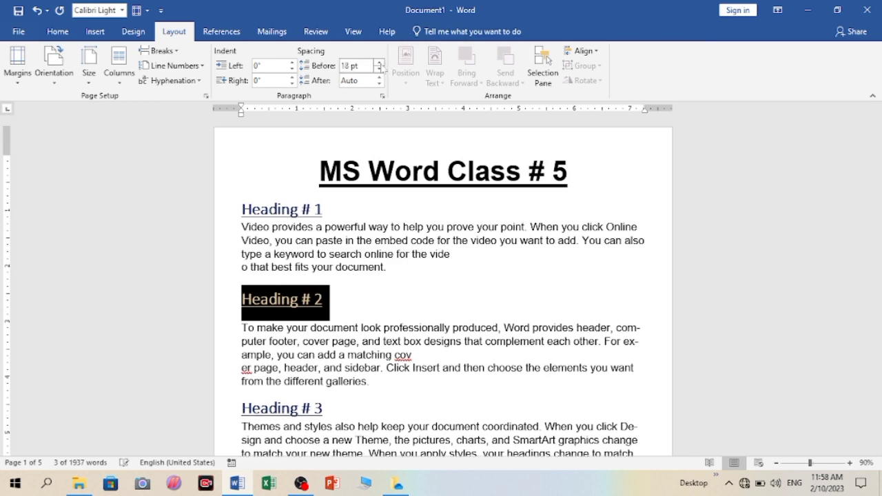
pyautogui.click(380, 63)
pyautogui.click(380, 64)
pyautogui.click(380, 63)
pyautogui.click(379, 63)
pyautogui.click(379, 63)
pyautogui.click(379, 63)
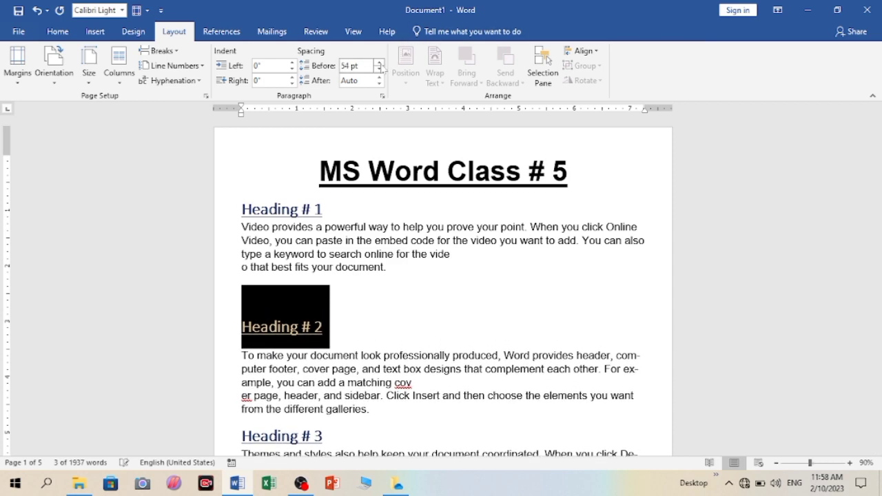
pyautogui.click(380, 63)
pyautogui.click(380, 64)
pyautogui.click(380, 63)
pyautogui.click(379, 63)
pyautogui.click(379, 64)
pyautogui.click(379, 64)
pyautogui.click(379, 64)
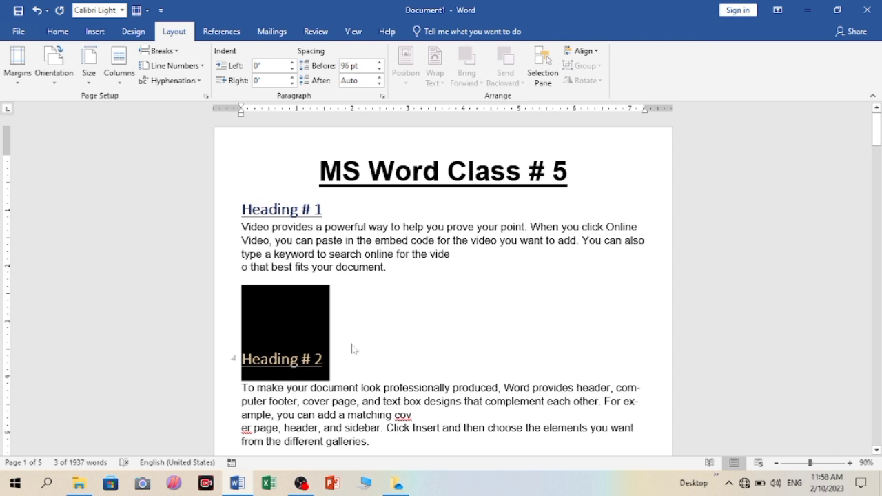
# Increase the spacing after the selected Heading # 2 line to 78 pt
pyautogui.click(379, 77)
pyautogui.click(380, 78)
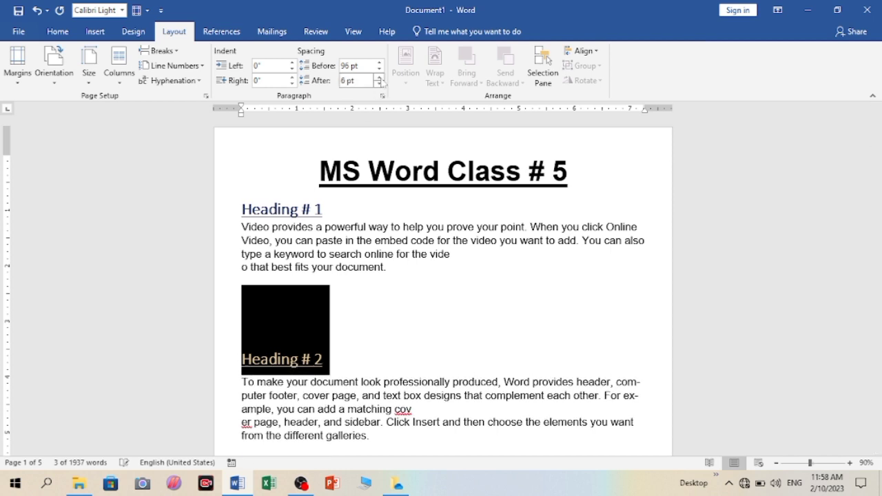
pyautogui.click(379, 77)
pyautogui.click(379, 78)
pyautogui.click(378, 77)
pyautogui.click(378, 77)
pyautogui.click(378, 77)
pyautogui.click(378, 77)
pyautogui.click(378, 77)
pyautogui.click(378, 77)
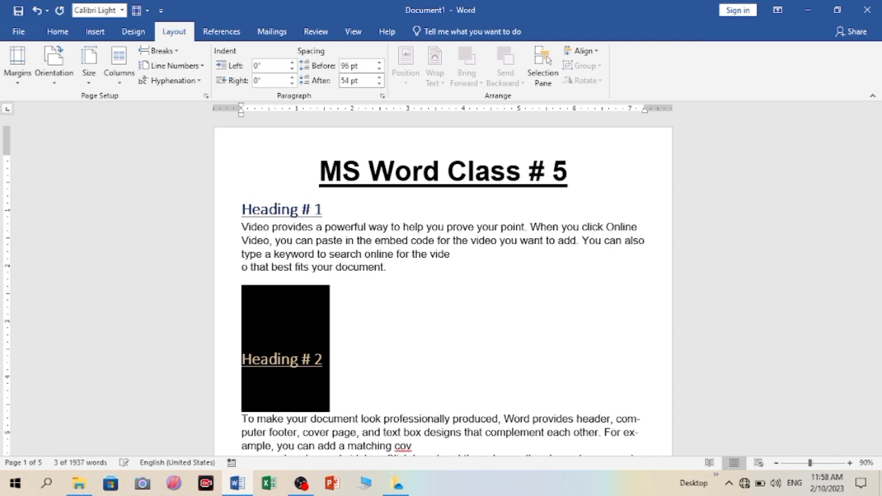
pyautogui.click(378, 77)
pyautogui.click(378, 77)
pyautogui.click(378, 77)
pyautogui.click(378, 77)
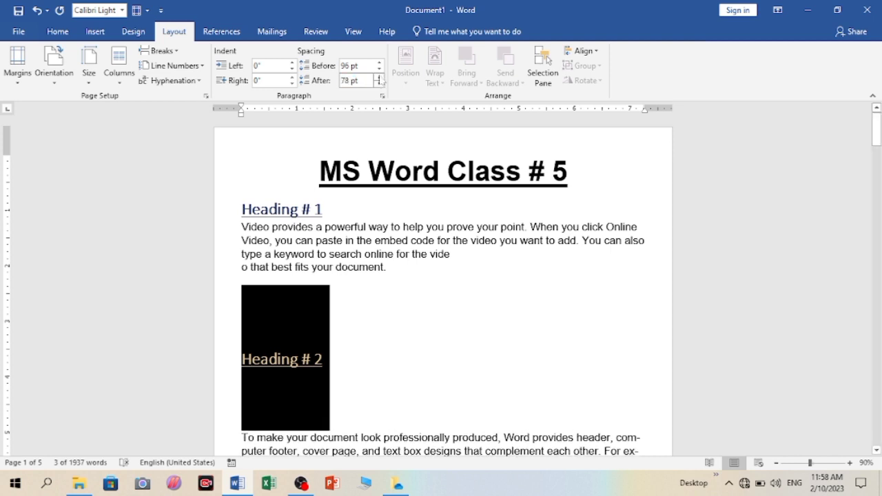
# Undo the before and after spacing increases on Heading # 2 and clear the selection
pyautogui.click(379, 83)
pyautogui.click(378, 83)
pyautogui.click(378, 83)
pyautogui.click(378, 83)
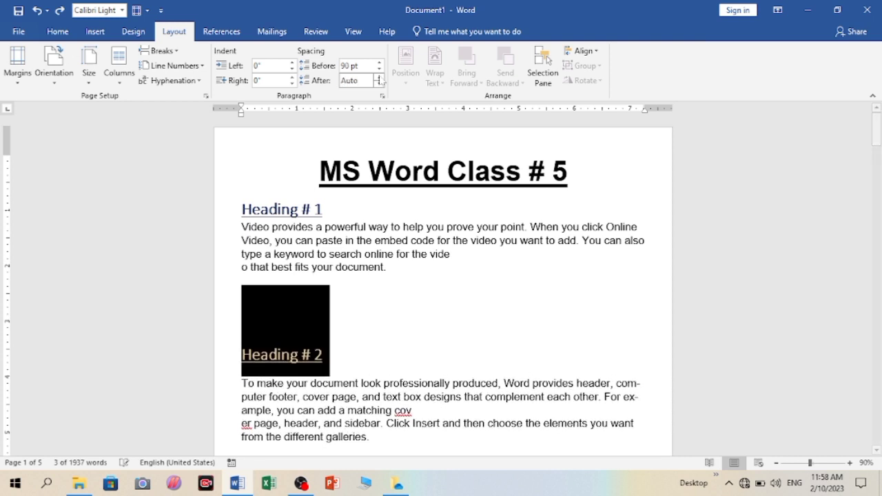
pyautogui.click(379, 69)
pyautogui.click(379, 70)
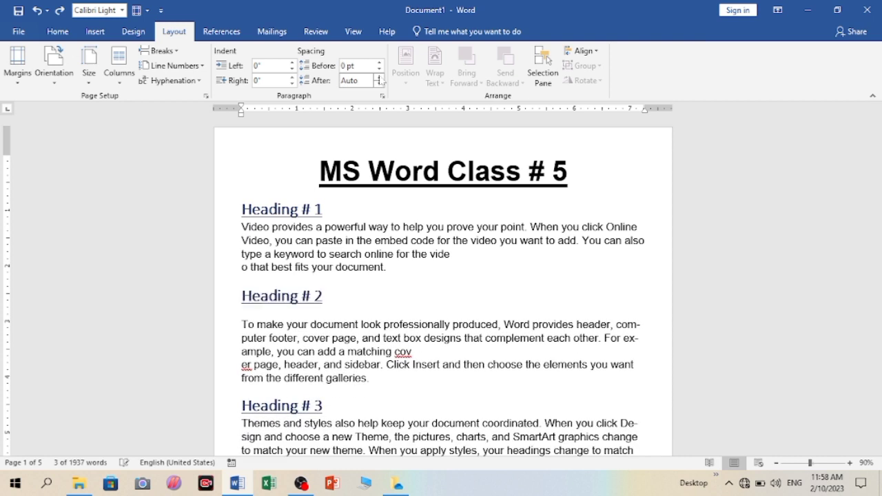
pyautogui.click(387, 267)
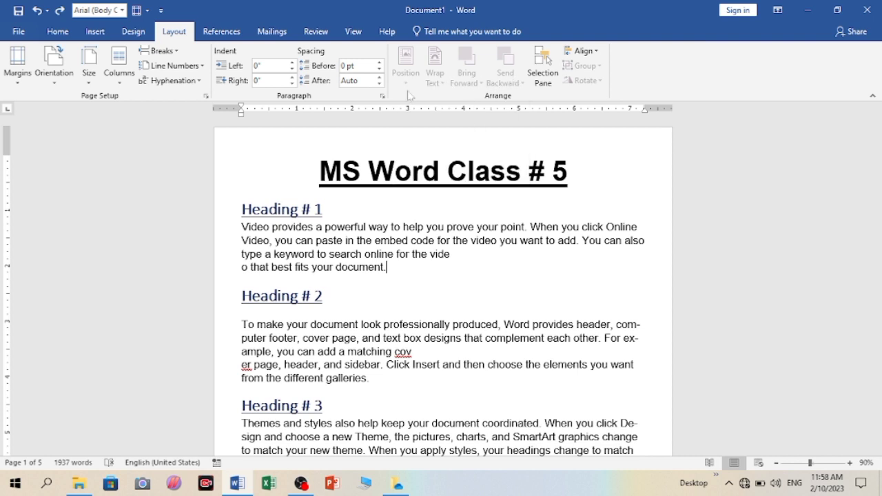
# Draw a smiley face shape about 2.97" high and 2.88" wide over the Heading # 2 paragraph and move it slightly up
pyautogui.click(370, 365)
pyautogui.click(95, 31)
pyautogui.click(131, 80)
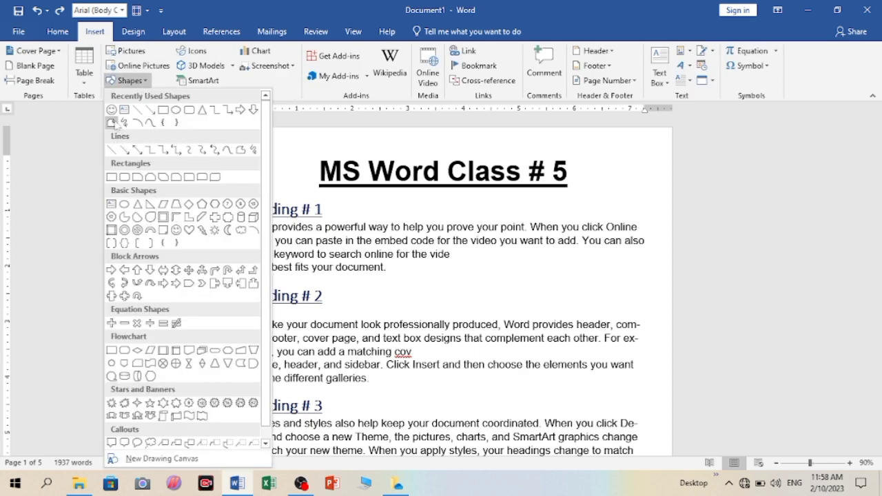
pyautogui.click(111, 110)
pyautogui.moveTo(382, 260); pyautogui.dragTo(545, 417)
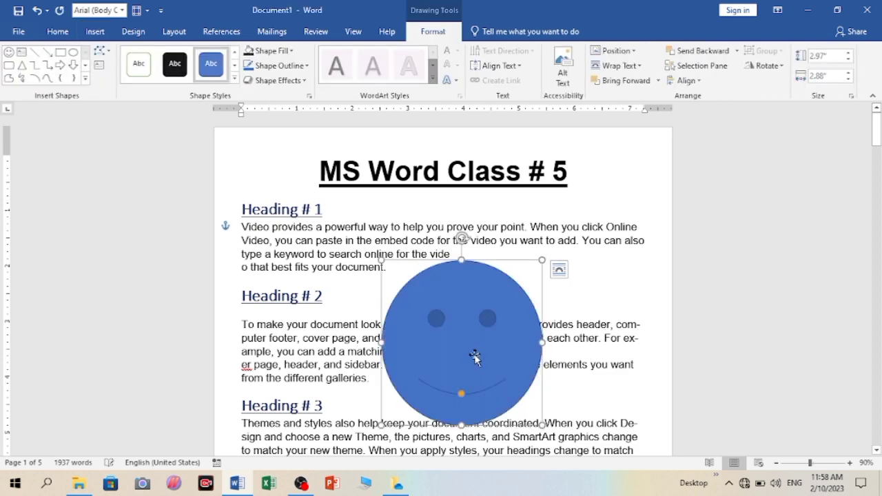
pyautogui.moveTo(473, 356)
pyautogui.mouseDown()
pyautogui.moveTo(496, 322)
pyautogui.moveTo(488, 342)
pyautogui.mouseUp()
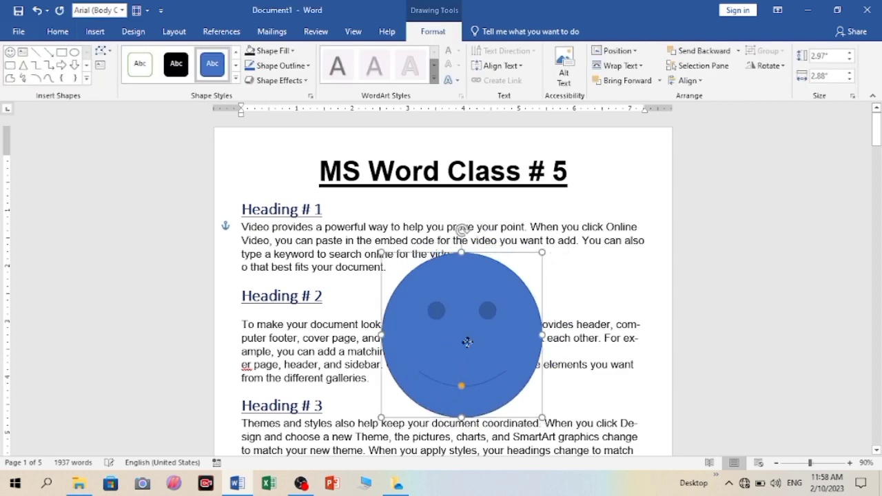
pyautogui.click(173, 32)
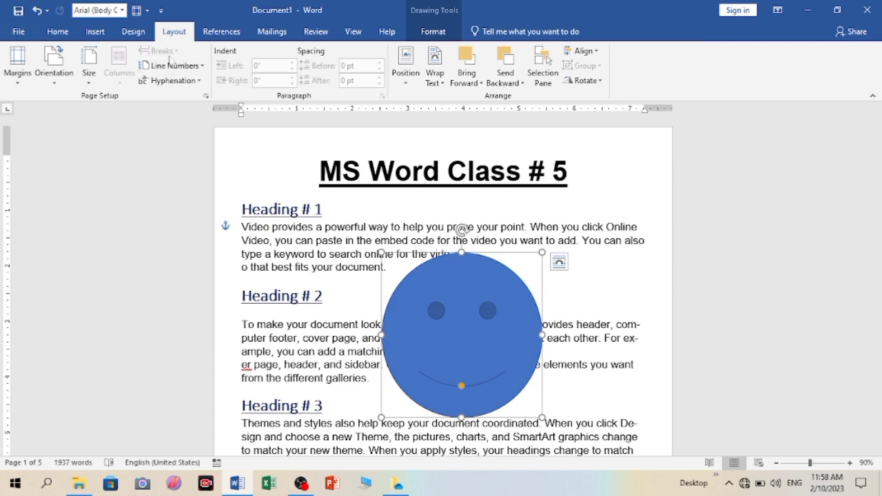
pyautogui.click(310, 296)
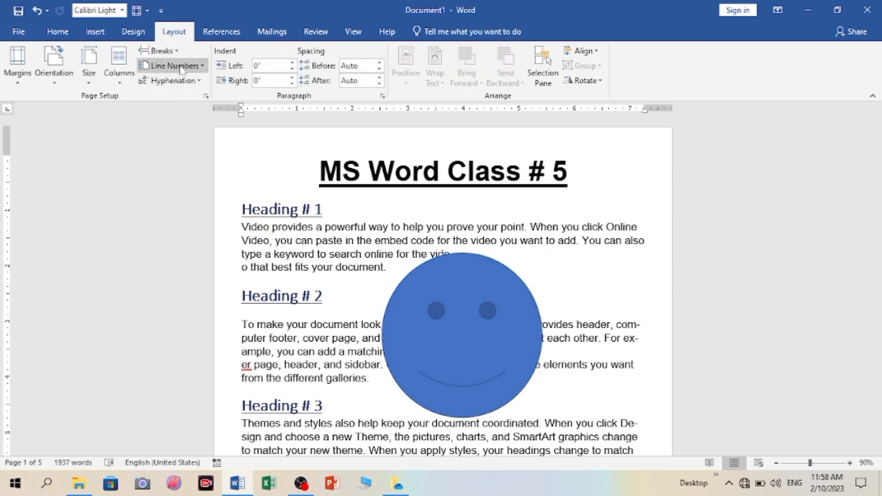
pyautogui.click(158, 50)
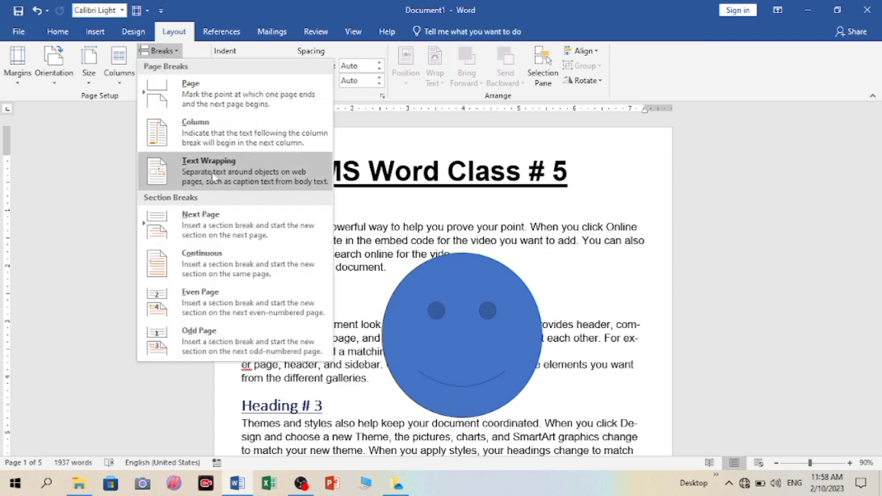
pyautogui.click(444, 77)
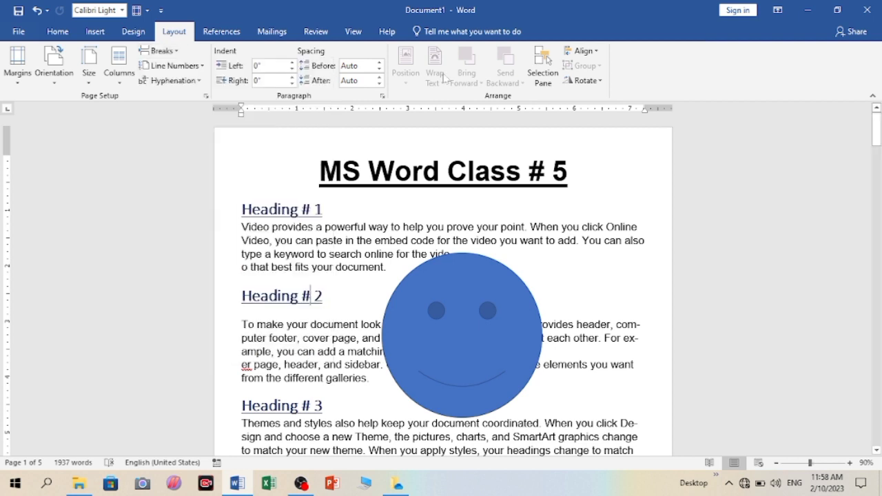
# Select the smiley face and reduce its height by moving its upper edge down
pyautogui.click(445, 303)
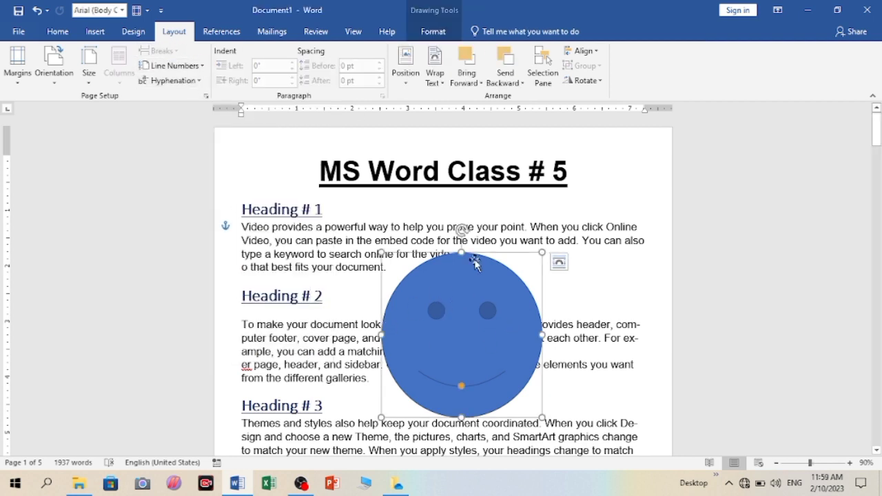
pyautogui.moveTo(459, 259); pyautogui.dragTo(459, 277)
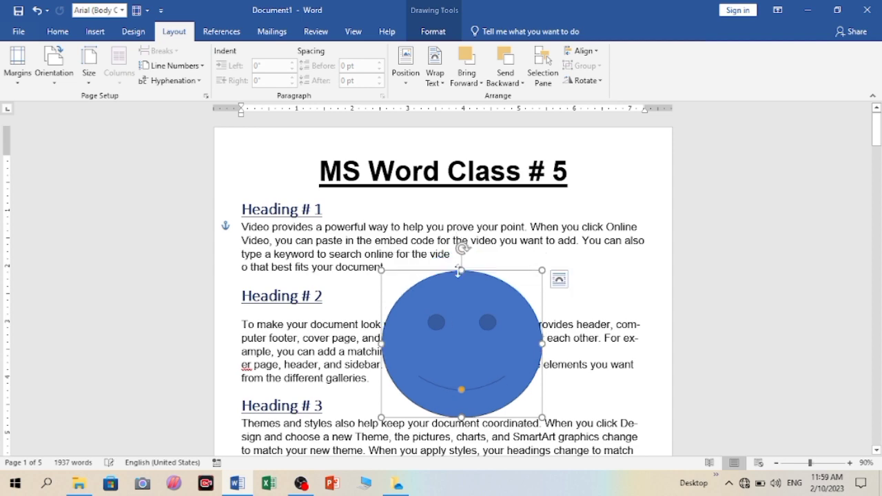
# Position the smiley face at the middle centre of the page and apply Square text wrapping to it
pyautogui.click(406, 72)
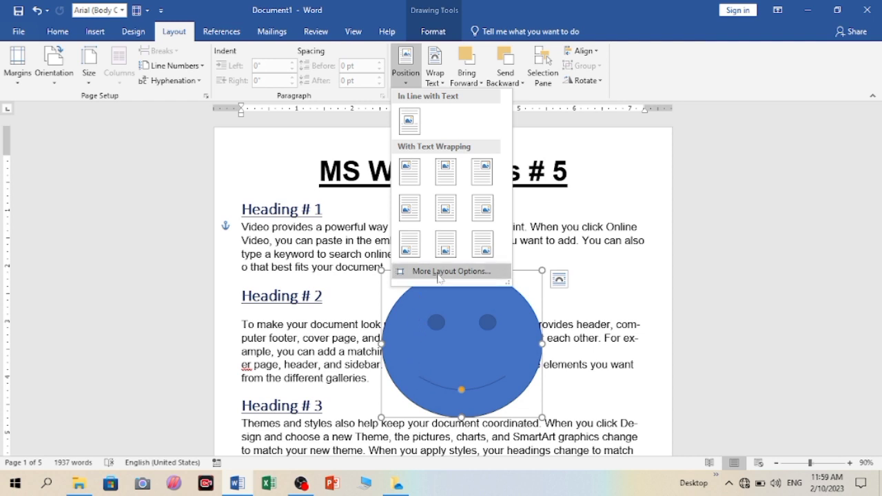
pyautogui.click(445, 207)
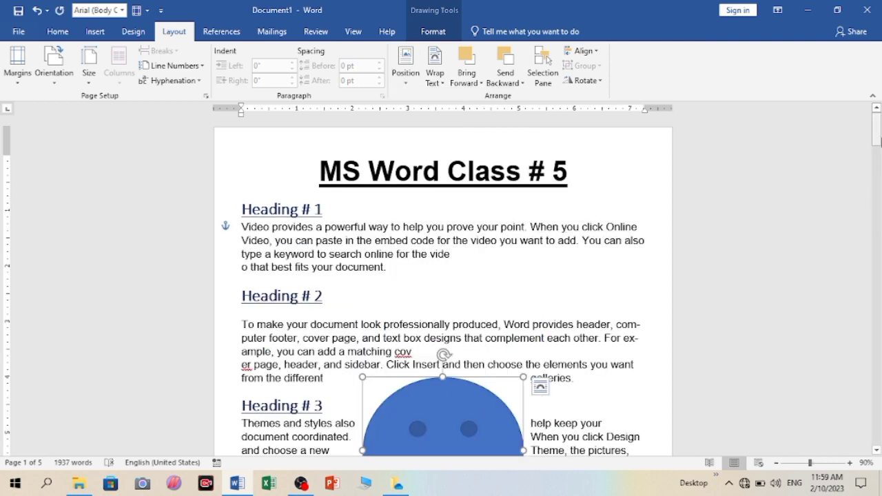
pyautogui.moveTo(876, 135); pyautogui.dragTo(877, 153)
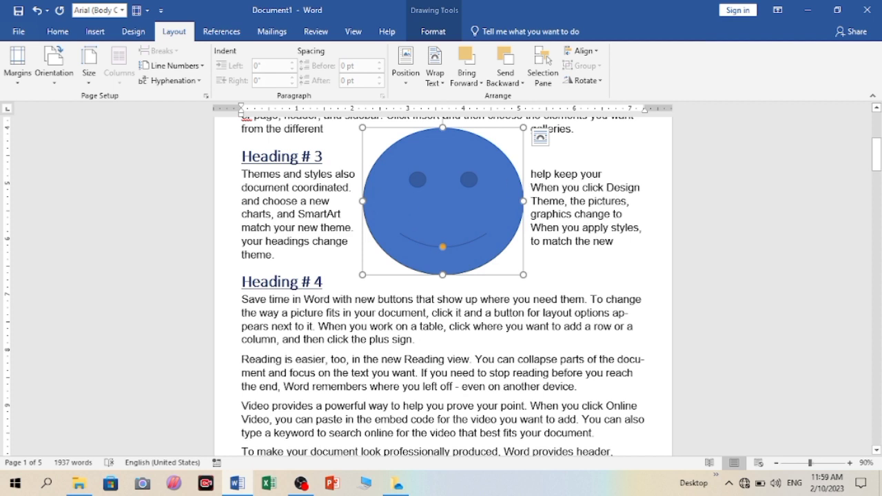
pyautogui.click(442, 84)
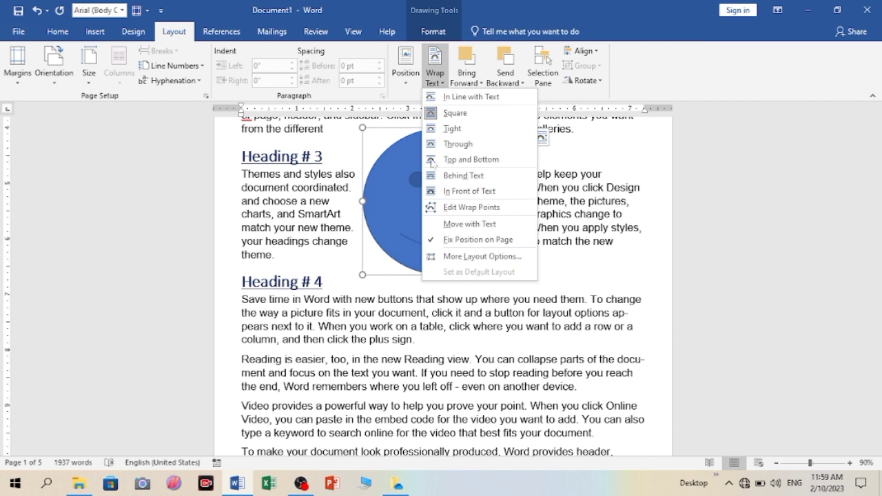
pyautogui.click(455, 113)
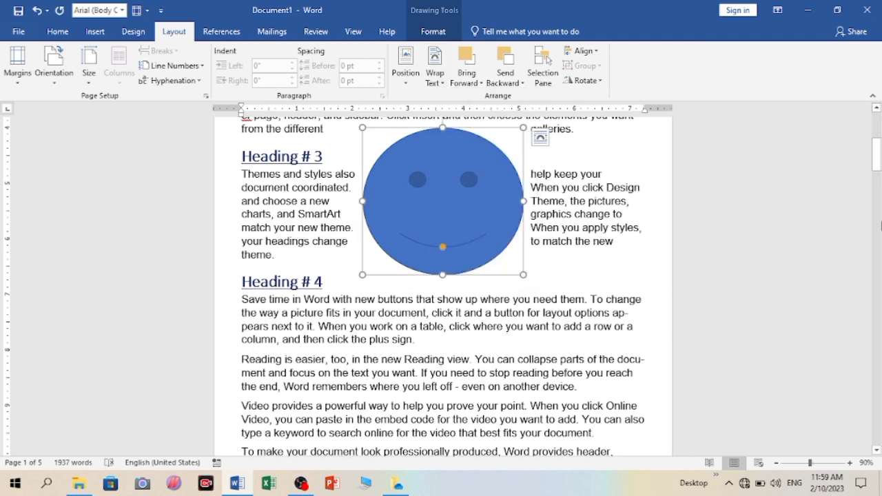
pyautogui.moveTo(876, 175); pyautogui.dragTo(876, 171)
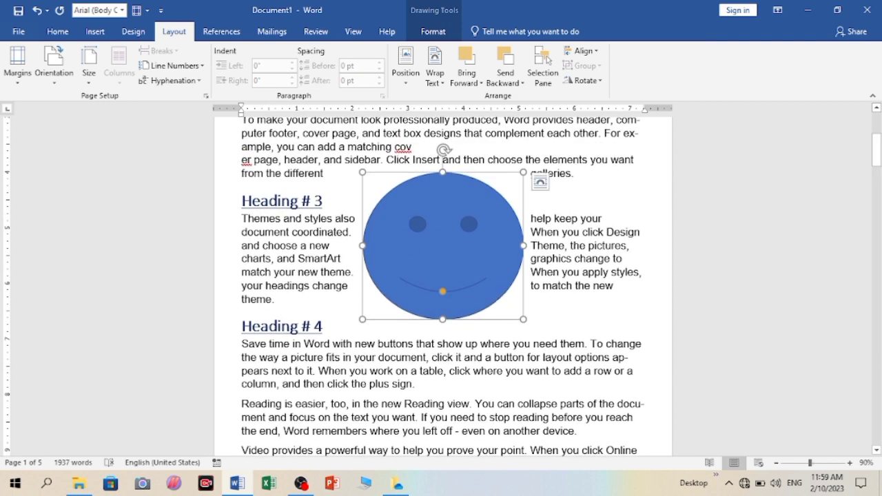
# Change the smiley face's text wrapping to In Front of Text
pyautogui.click(436, 86)
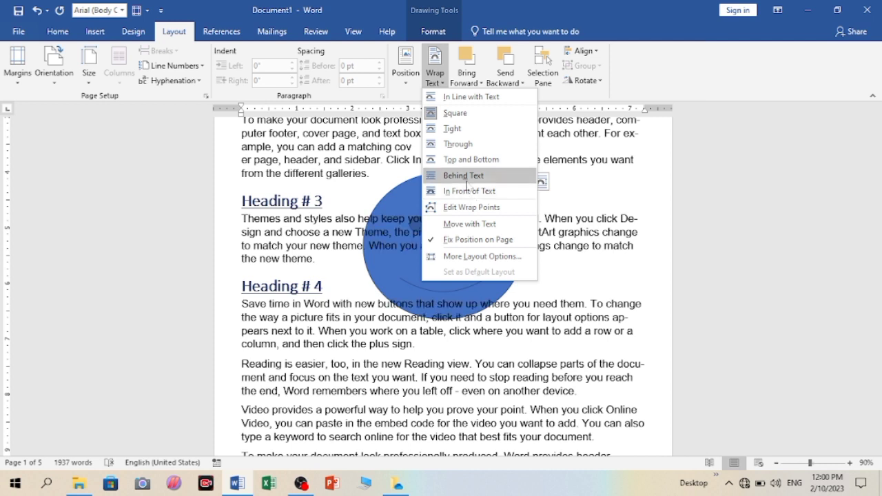
pyautogui.click(468, 191)
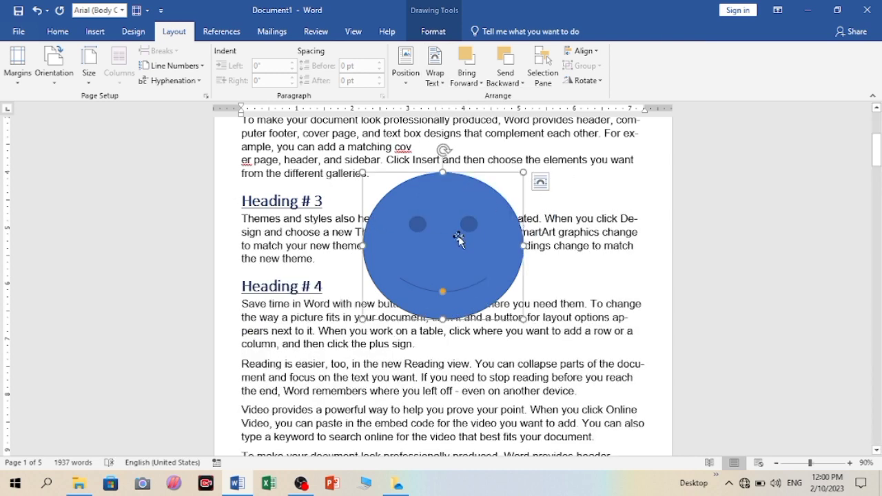
# Try moving the smiley face slightly and placing it at the top centre of the page with text wrapping
pyautogui.moveTo(459, 240); pyautogui.dragTo(465, 228)
pyautogui.click(405, 81)
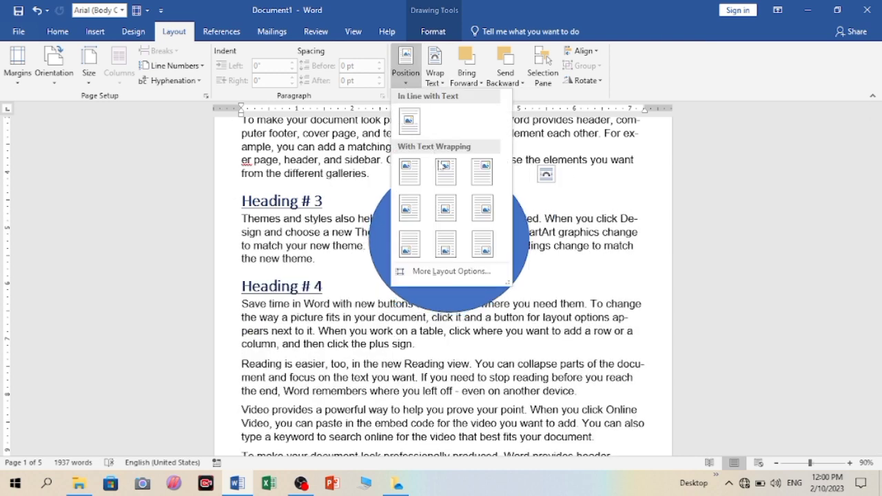
pyautogui.click(445, 172)
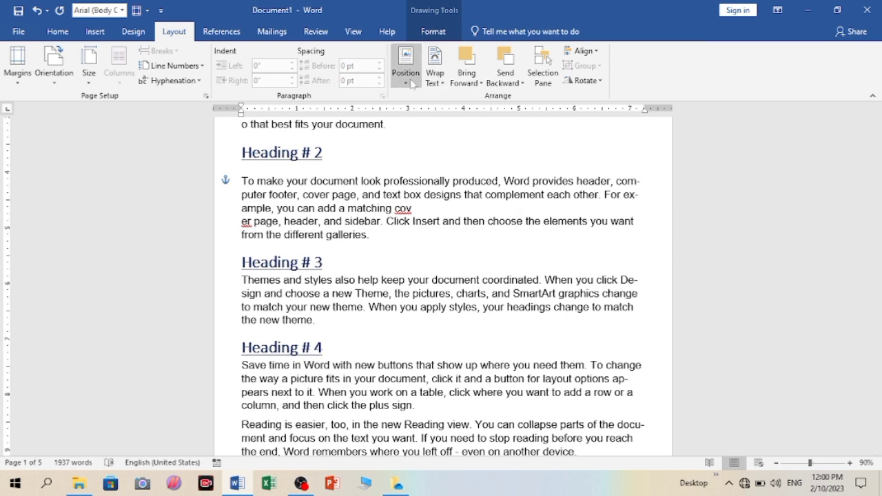
pyautogui.click(434, 75)
pyautogui.click(448, 172)
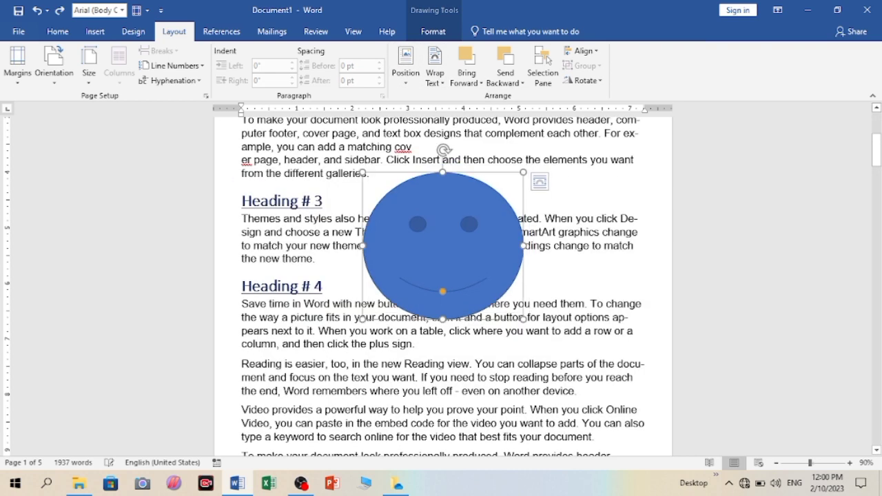
# Reselect the smiley face and apply the solid black shape style to it
pyautogui.click(526, 317)
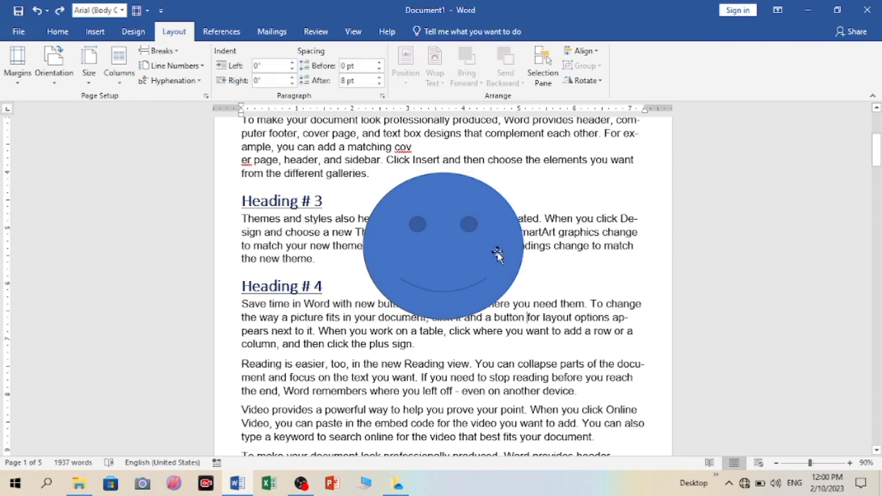
pyautogui.click(444, 242)
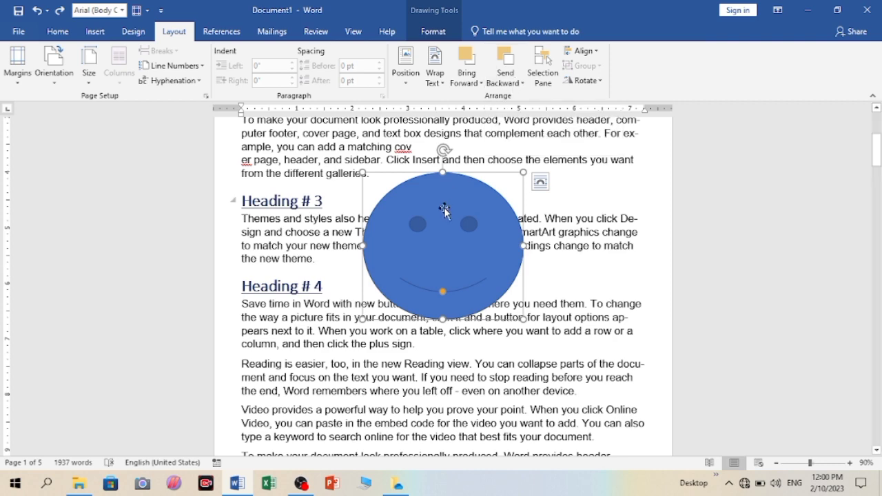
pyautogui.click(434, 31)
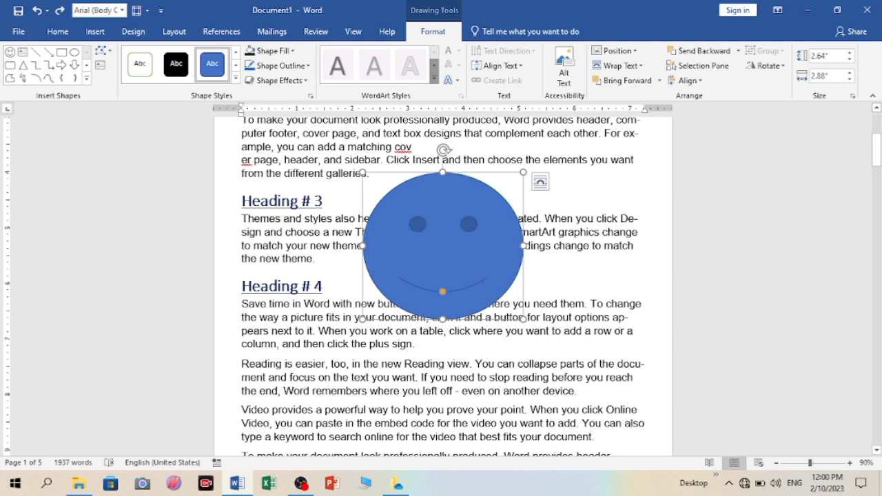
pyautogui.click(176, 64)
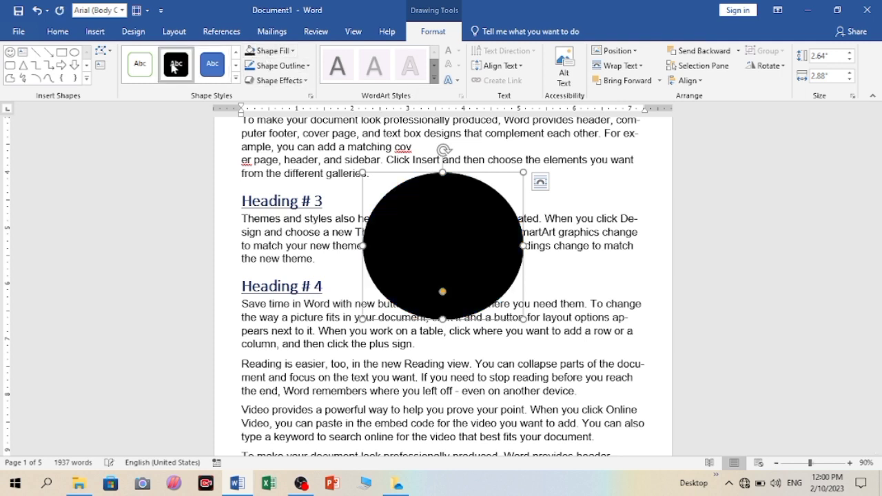
# Duplicate the black smiley face twice, filling the first copy with dark orange and the second with dark blue
pyautogui.hotkey('ctrl', 'd')
pyautogui.click(283, 59)
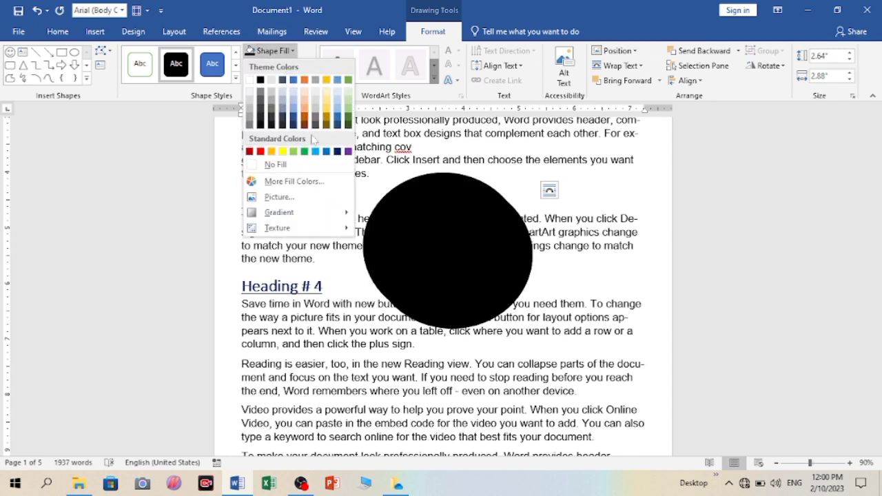
pyautogui.click(307, 119)
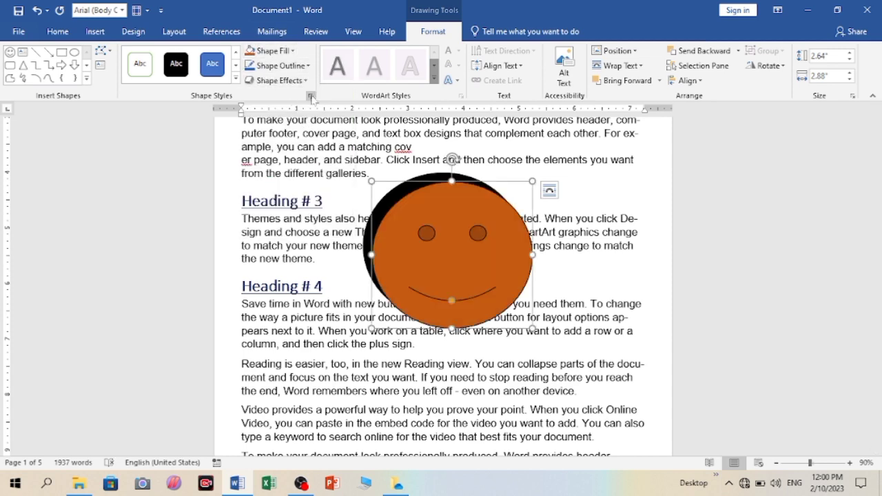
pyautogui.hotkey('ctrl', 'd')
pyautogui.click(282, 53)
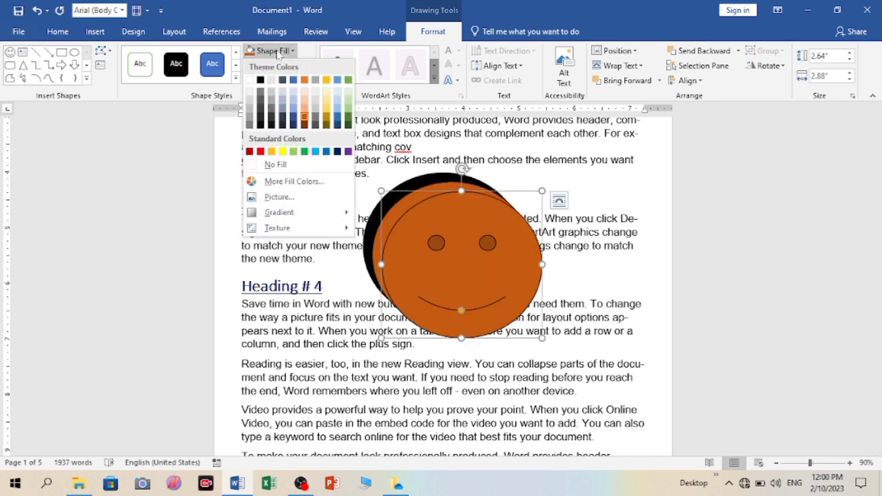
pyautogui.click(294, 126)
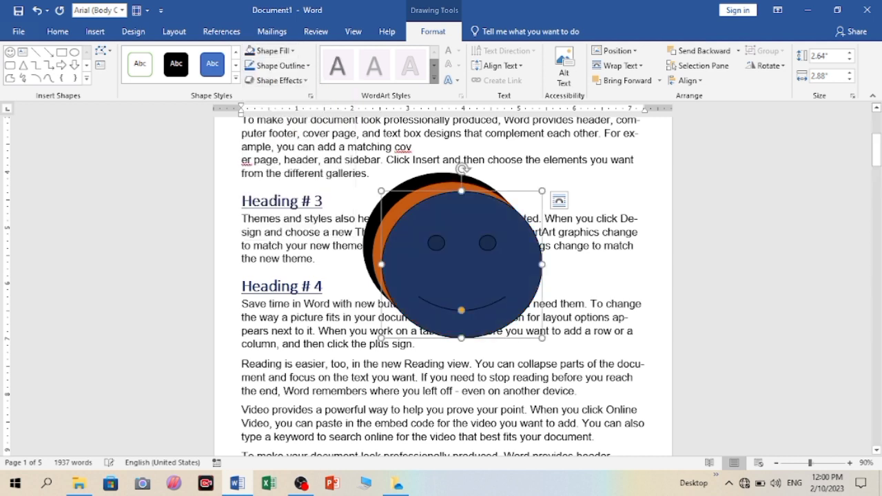
# Move the blue face down and to the right and the orange face slightly down, leaving all three faces overlapping diagonally
pyautogui.moveTo(453, 294); pyautogui.dragTo(501, 338)
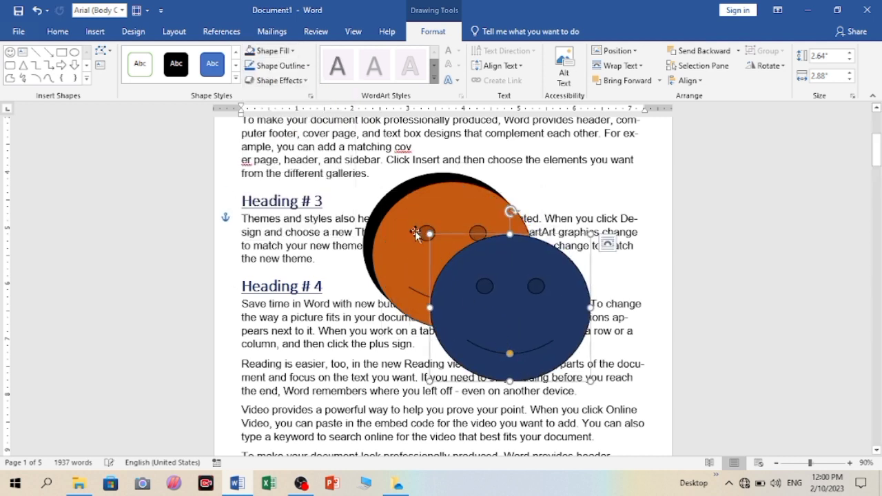
pyautogui.moveTo(411, 232); pyautogui.dragTo(420, 266)
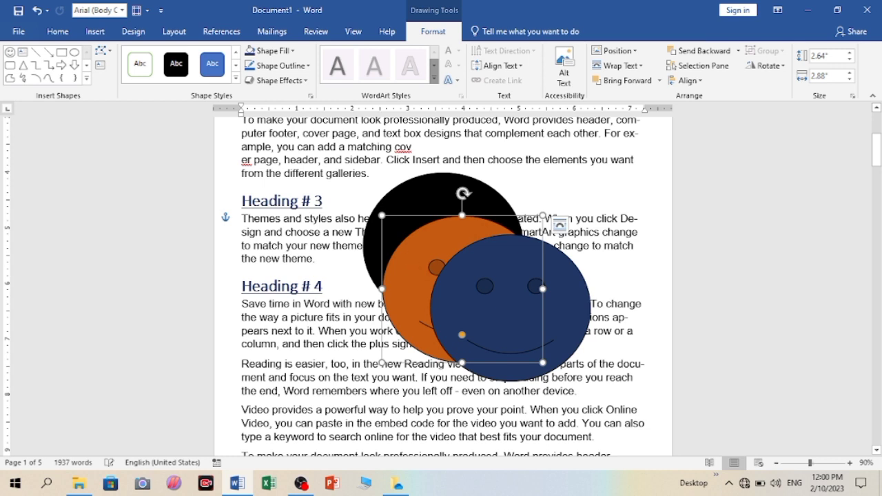
# Send the blue smiley face backward behind the orange one and bring it forward to the front again
pyautogui.click(173, 31)
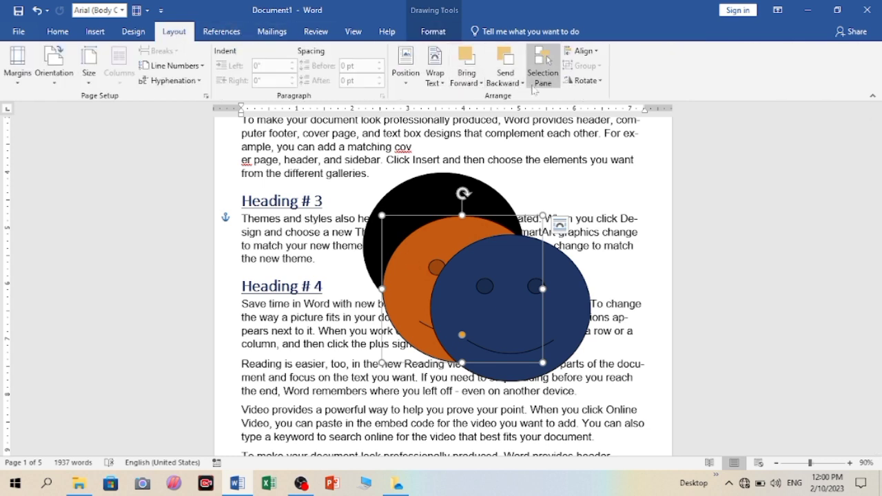
pyautogui.click(565, 331)
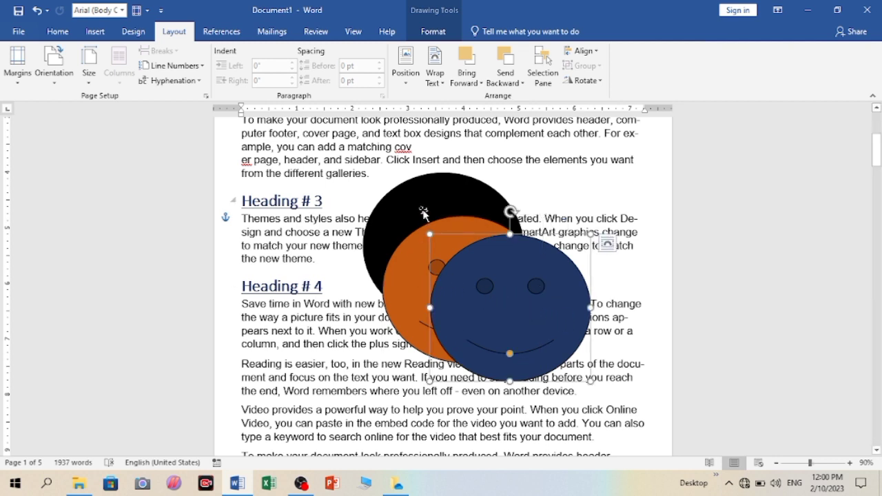
pyautogui.click(506, 61)
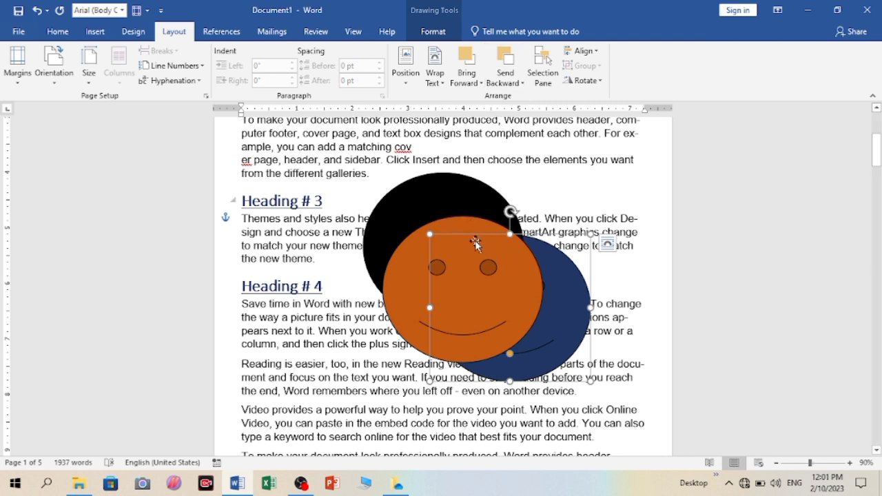
pyautogui.click(464, 64)
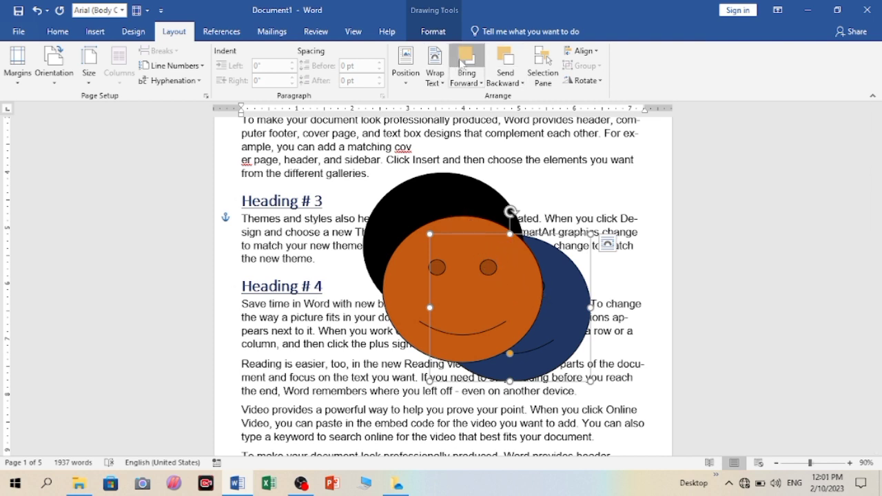
pyautogui.click(467, 62)
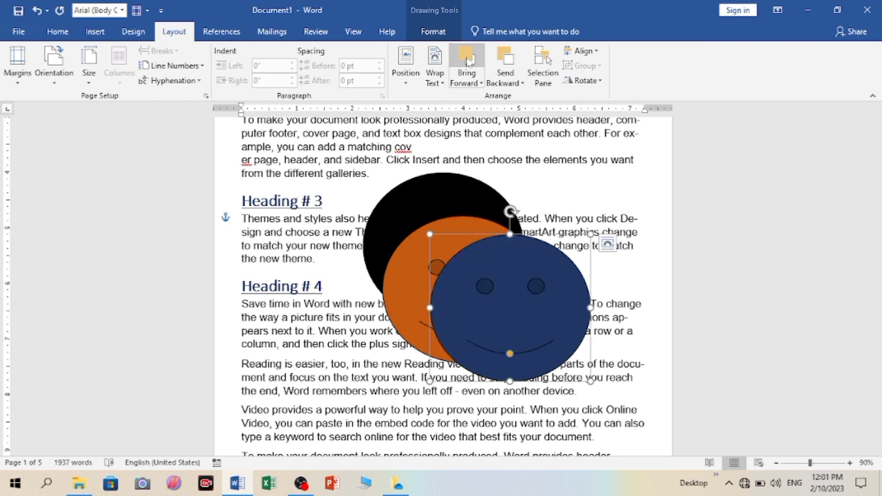
# Bring the black face forward in front of the other two, send it behind both again, and deselect it
pyautogui.click(425, 203)
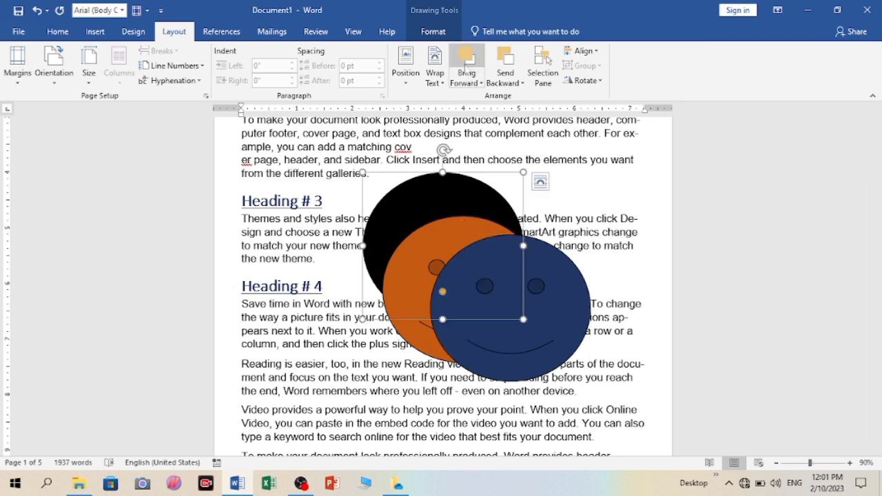
pyautogui.click(467, 55)
pyautogui.click(468, 55)
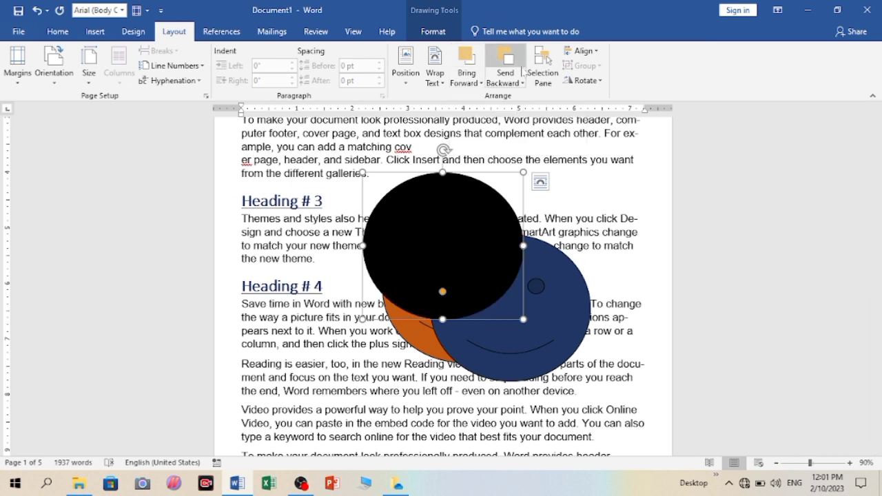
pyautogui.click(504, 59)
pyautogui.click(504, 59)
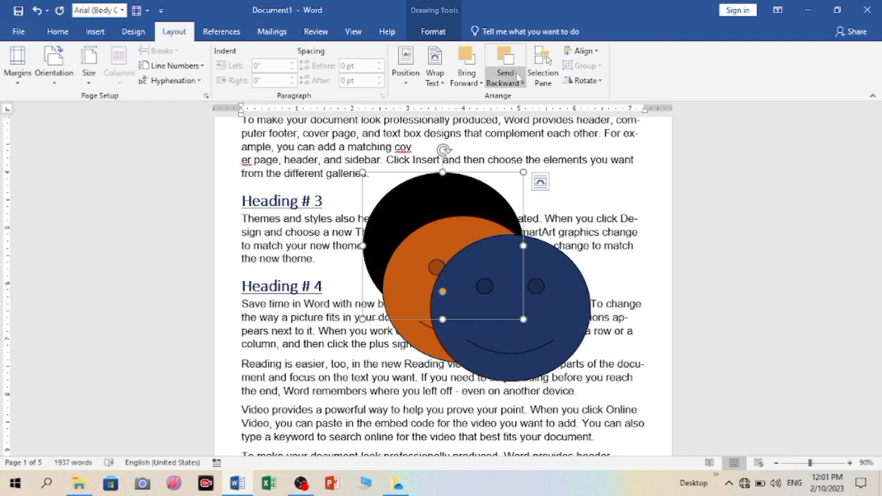
pyautogui.click(623, 281)
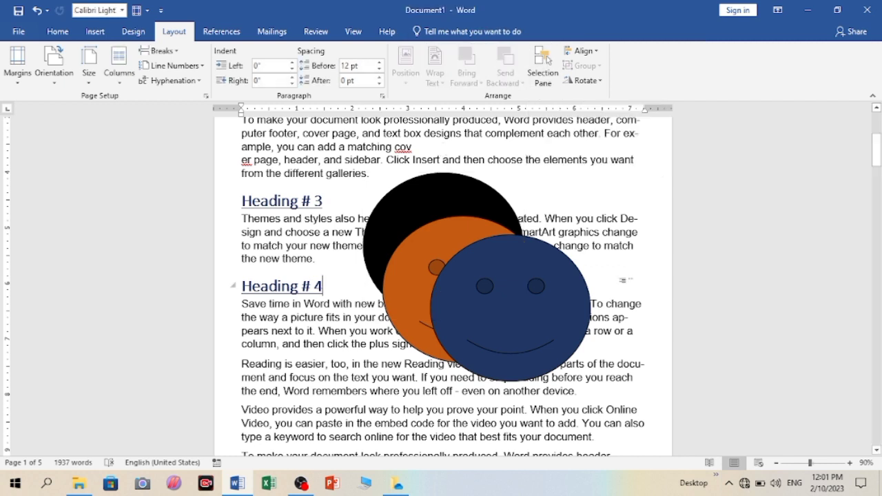
# Spread the three faces apart, with the black one above and between the orange face and the blue face
pyautogui.click(559, 288)
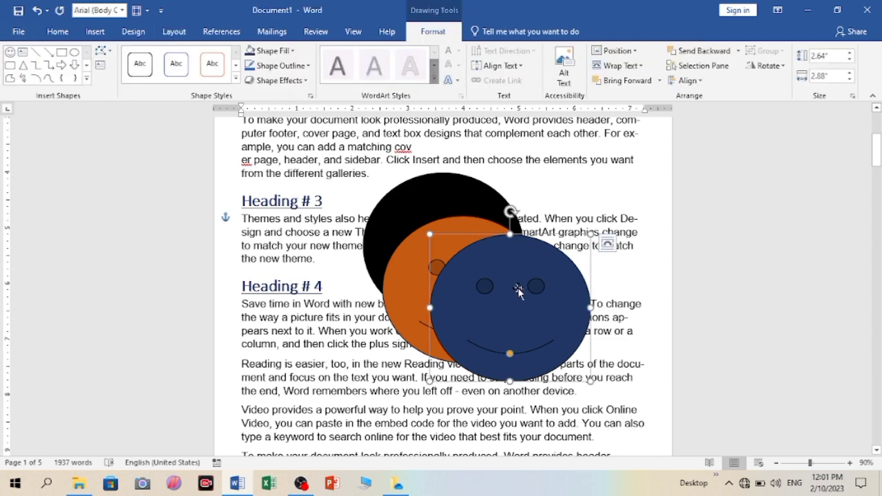
pyautogui.moveTo(507, 294)
pyautogui.mouseDown()
pyautogui.moveTo(550, 298)
pyautogui.moveTo(591, 320)
pyautogui.mouseUp()
pyautogui.moveTo(452, 288); pyautogui.dragTo(340, 327)
pyautogui.moveTo(437, 218); pyautogui.dragTo(437, 184)
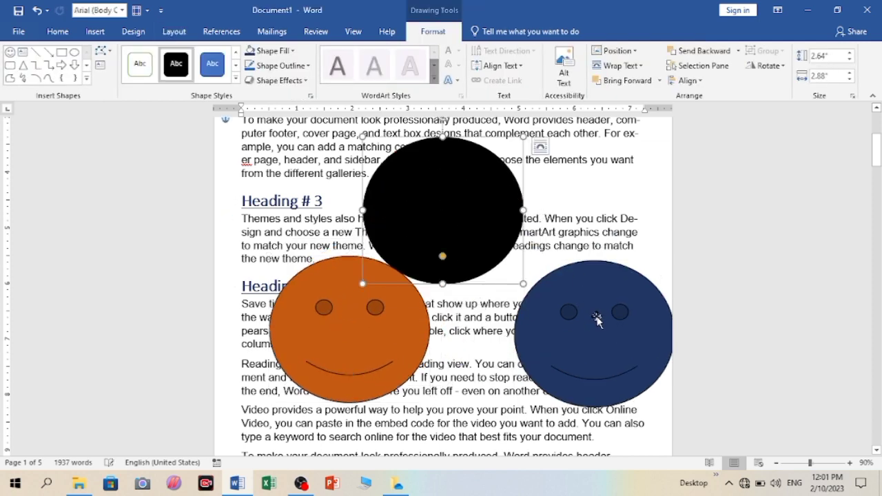
pyautogui.moveTo(596, 315); pyautogui.dragTo(534, 321)
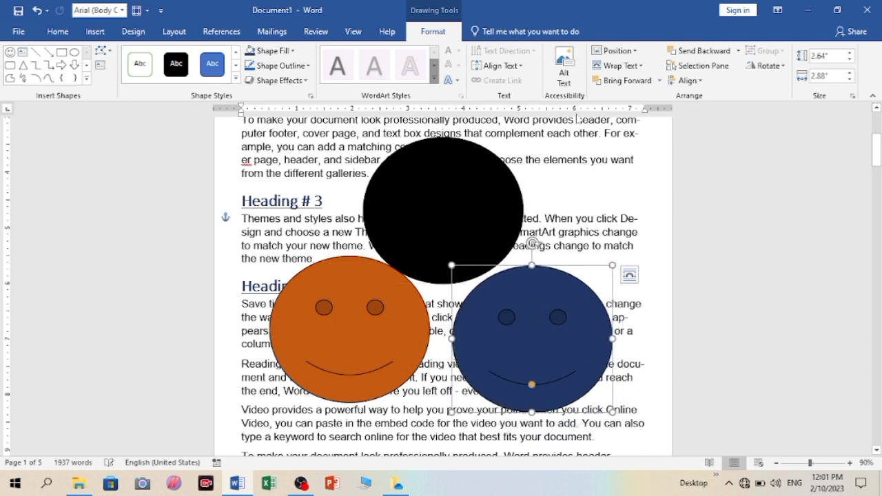
# Show the Selection pane and hide Smiley Face 7 and Smiley Face 8
pyautogui.click(173, 31)
pyautogui.click(541, 72)
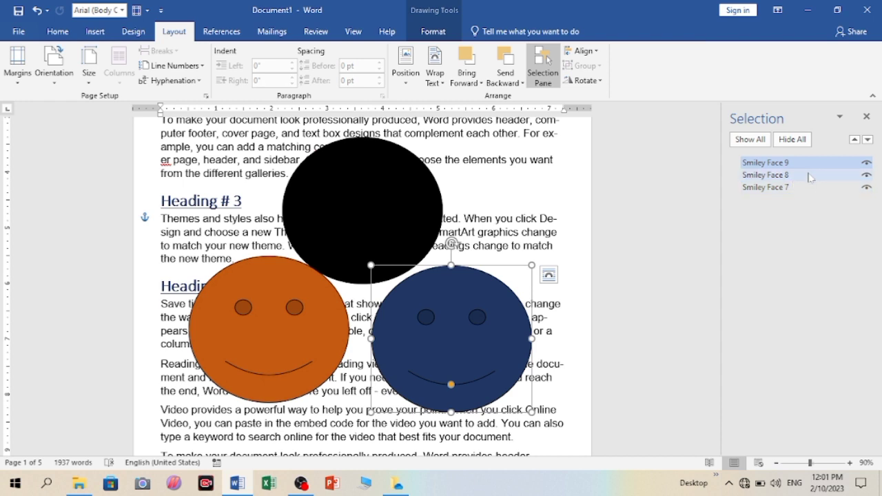
pyautogui.click(866, 187)
pyautogui.click(866, 176)
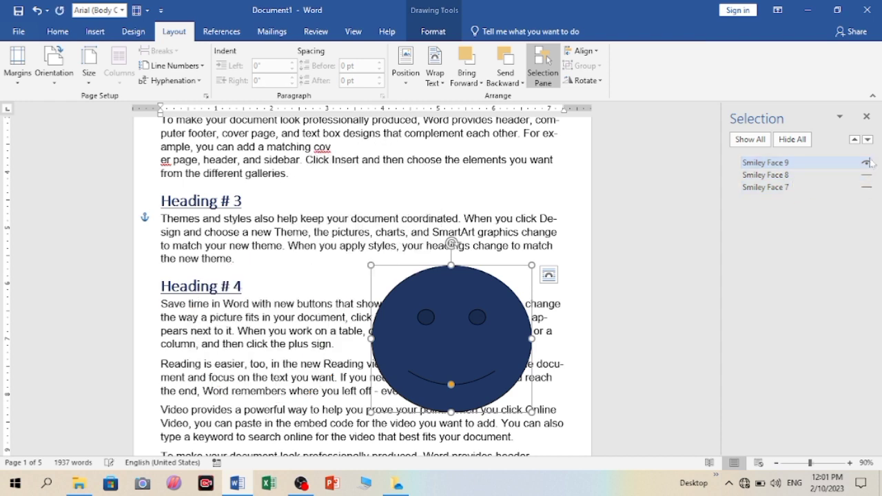
# Hide Smiley Face 9 in the Selection pane, and make Smiley Faces 9, 8 and 7 visible again one by one
pyautogui.click(866, 162)
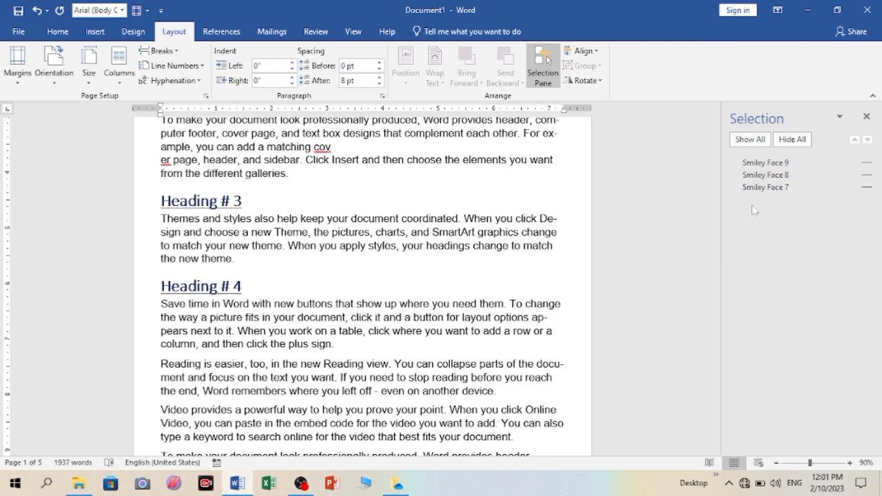
pyautogui.click(866, 164)
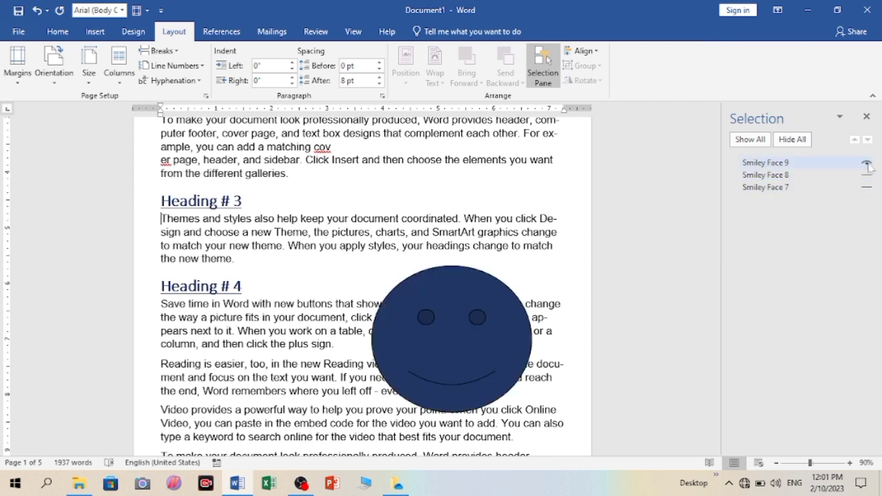
pyautogui.click(866, 175)
pyautogui.click(867, 188)
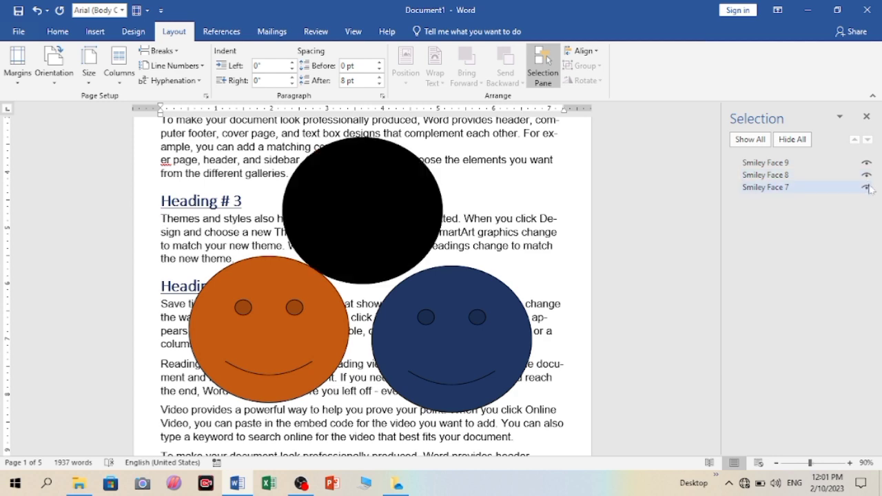
# Hide all the shapes at once, show them all again, and close the Selection pane
pyautogui.click(793, 144)
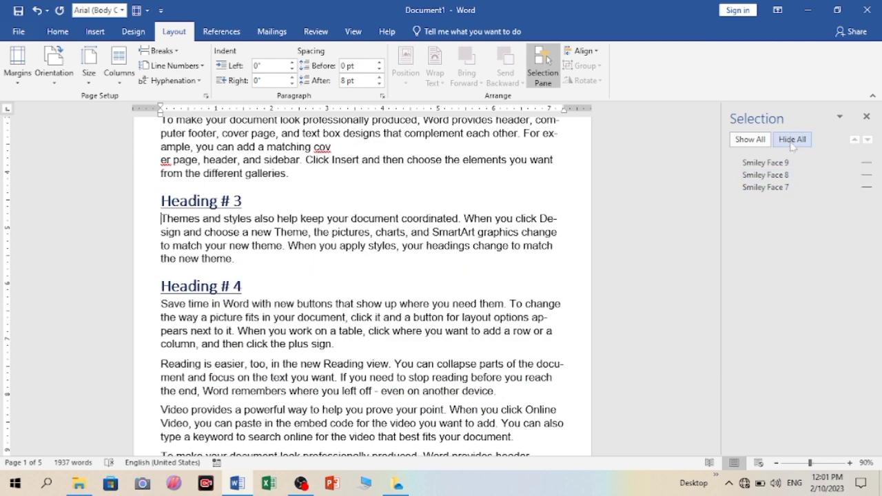
pyautogui.click(758, 142)
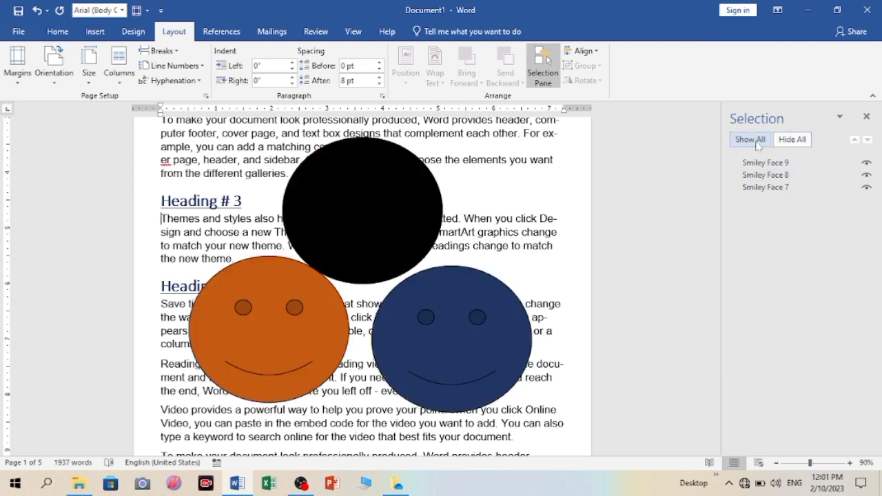
pyautogui.click(866, 116)
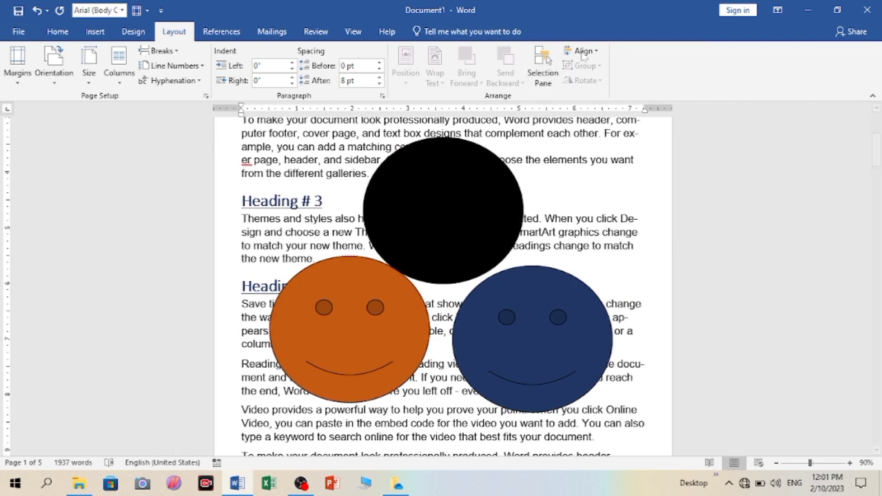
# Group the blue, black and orange faces into a single object and deselect it
pyautogui.click(529, 308)
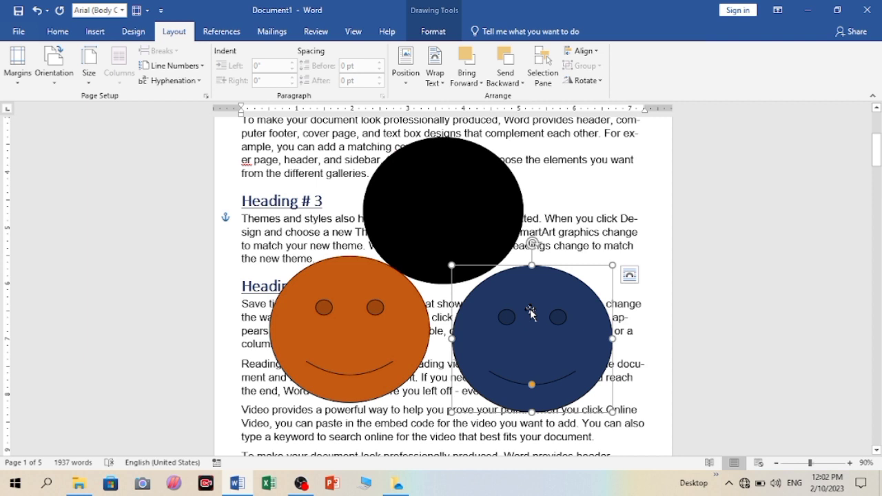
pyautogui.keyDown('shift'); pyautogui.click(447, 217); pyautogui.keyUp('shift')
pyautogui.keyDown('shift'); pyautogui.click(364, 336); pyautogui.keyUp('shift')
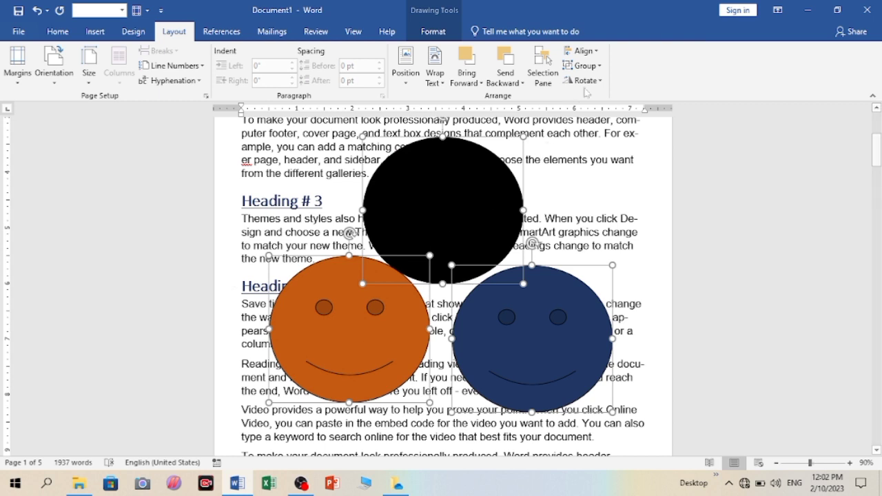
pyautogui.click(600, 66)
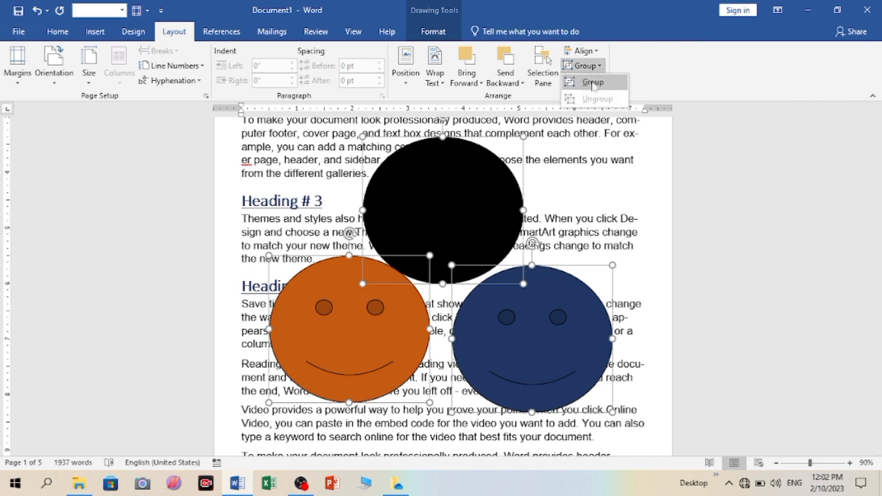
pyautogui.click(595, 82)
pyautogui.click(316, 259)
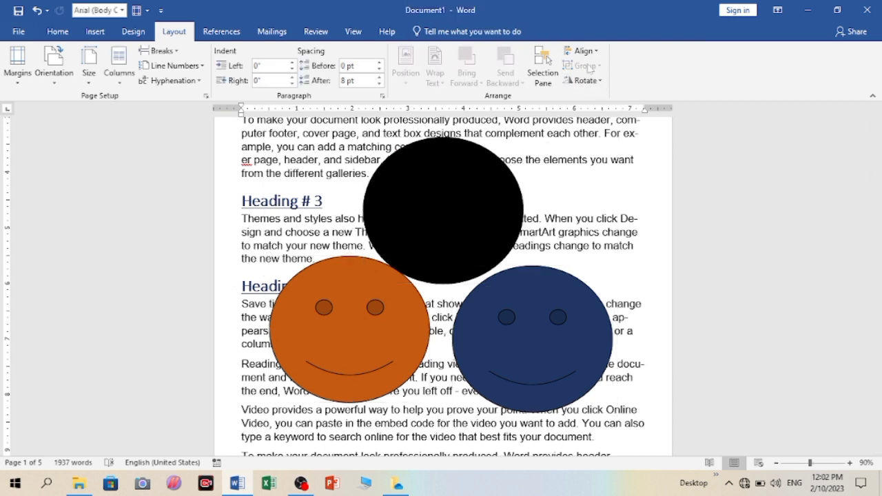
# Ungroup the three faces and shift them slightly down the page together
pyautogui.click(468, 267)
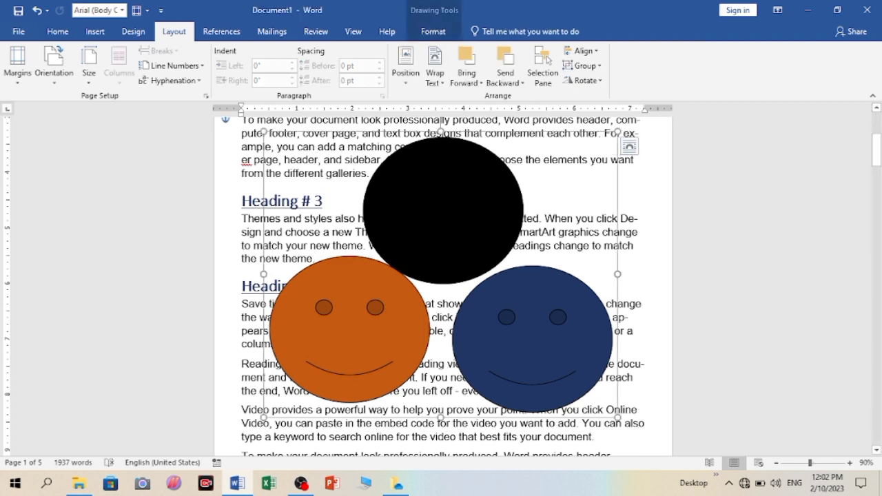
pyautogui.click(592, 66)
pyautogui.click(588, 98)
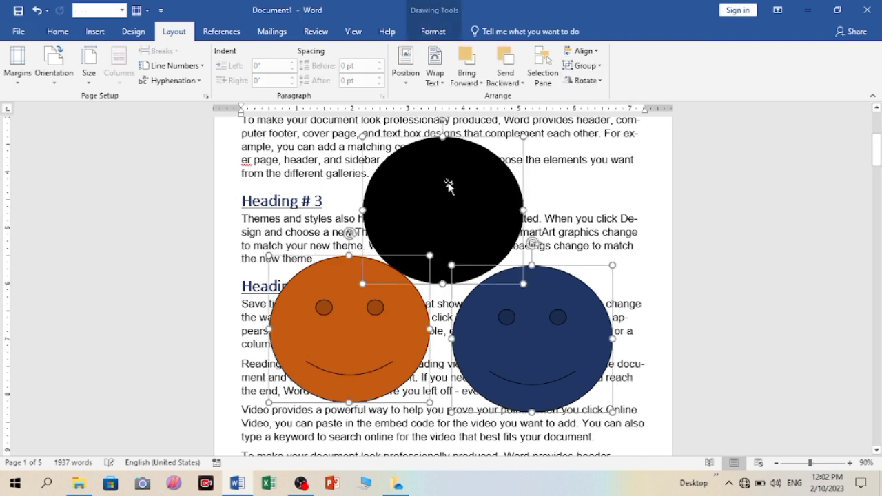
pyautogui.moveTo(449, 184); pyautogui.dragTo(447, 209)
pyautogui.click(630, 218)
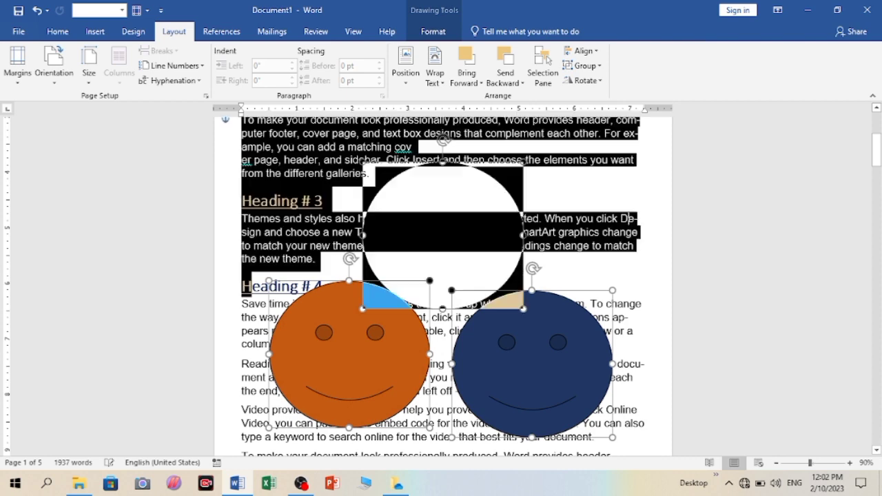
# Set the black face's text wrapping to Square and nudge it within the text beside Heading # 3
pyautogui.click(468, 222)
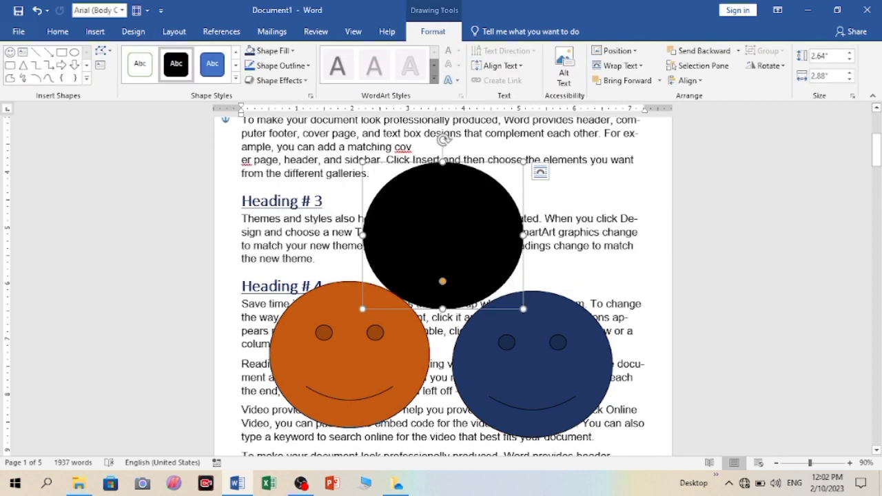
pyautogui.click(316, 259)
pyautogui.click(433, 237)
pyautogui.click(540, 171)
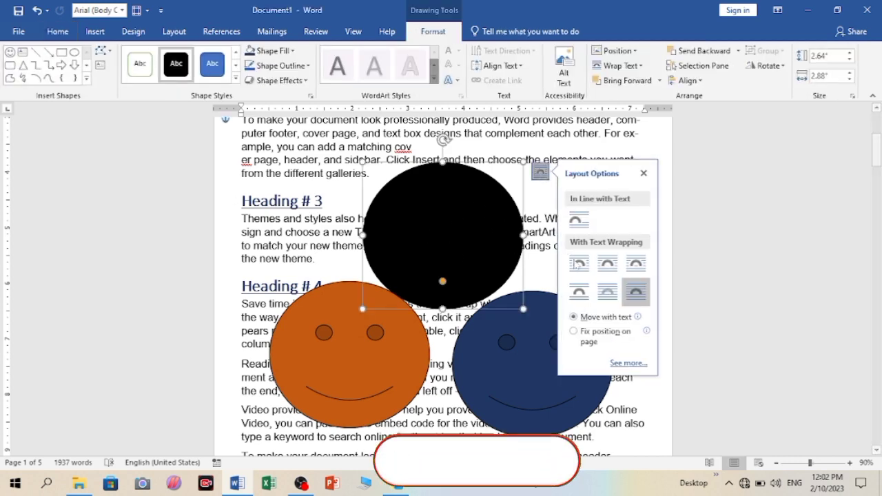
pyautogui.click(577, 270)
pyautogui.moveTo(463, 248); pyautogui.dragTo(455, 287)
# Move the blue face away from the orange one to the right edge of the text beside Heading # 4
pyautogui.click(526, 397)
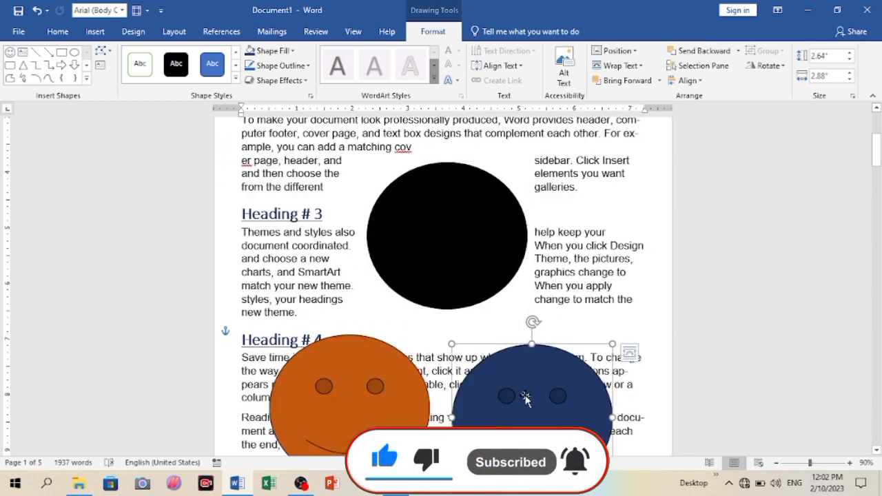
pyautogui.moveTo(551, 381); pyautogui.dragTo(544, 348)
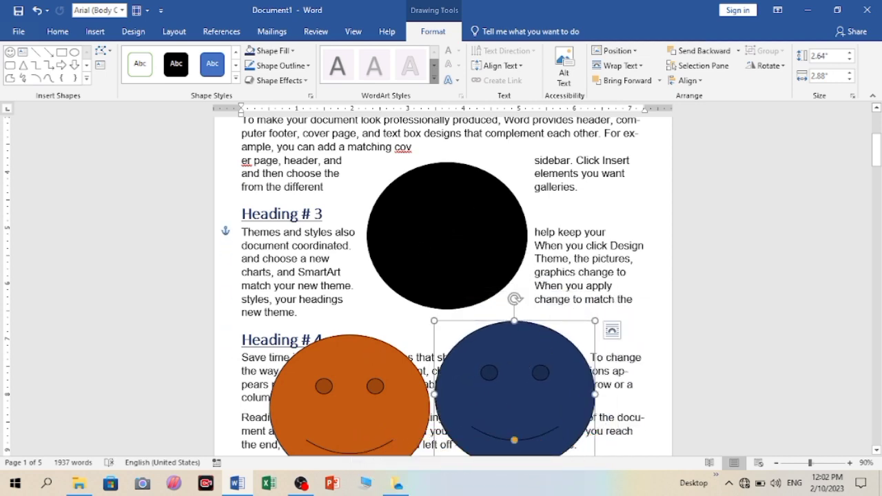
pyautogui.moveTo(509, 369); pyautogui.dragTo(577, 396)
# Move the black face slightly right in the Heading # 3 text and the orange face up over Heading # 2, forming a diagonal
pyautogui.scroll(-5, 576, 395)
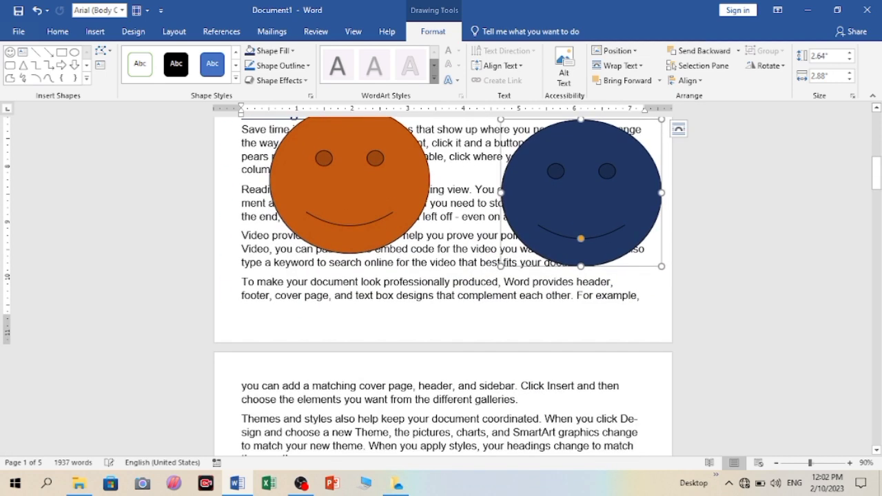
pyautogui.moveTo(874, 174)
pyautogui.mouseDown()
pyautogui.moveTo(873, 127)
pyautogui.moveTo(873, 173)
pyautogui.moveTo(870, 158)
pyautogui.mouseUp()
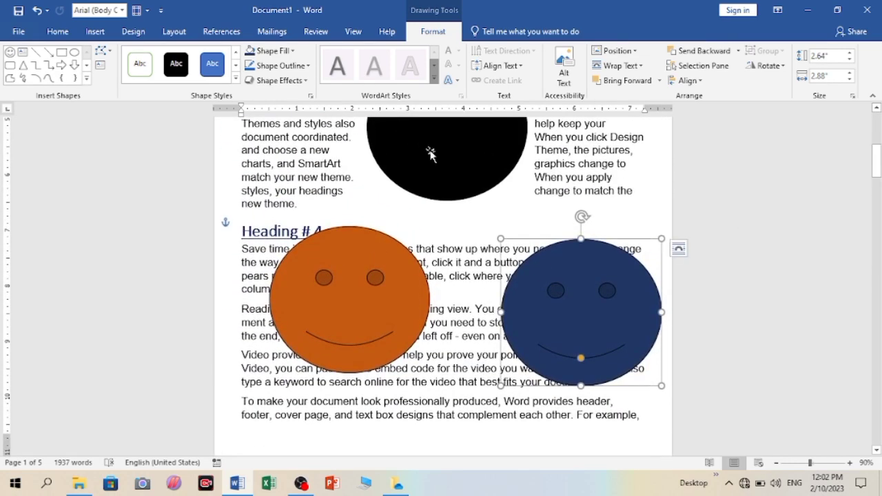
pyautogui.click(453, 173)
pyautogui.scroll(1, 464, 180)
pyautogui.moveTo(340, 303); pyautogui.dragTo(334, 47)
pyautogui.moveTo(875, 156); pyautogui.dragTo(874, 133)
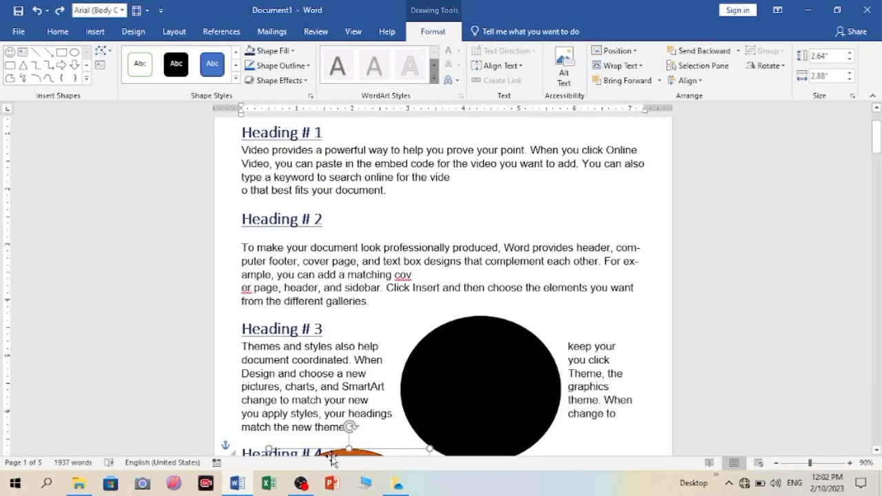
pyautogui.moveTo(332, 460); pyautogui.dragTo(342, 186)
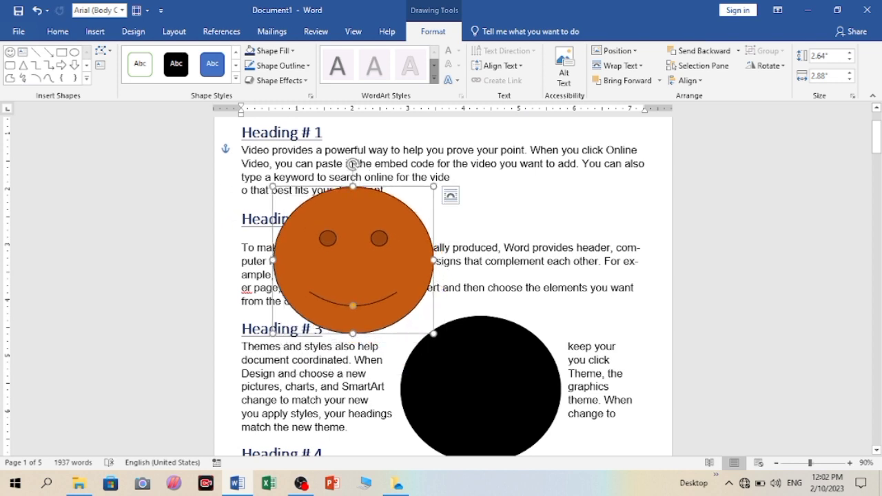
# Select the orange, black and blue faces together and group them into one object
pyautogui.click(480, 350)
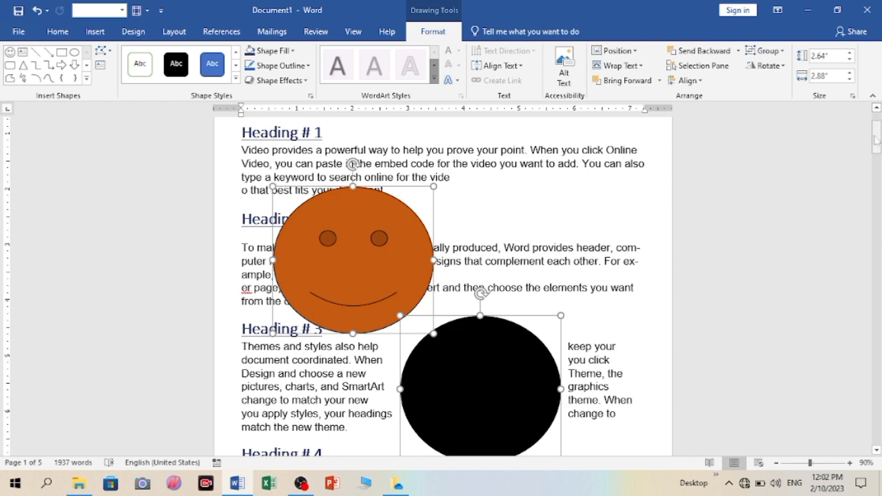
pyautogui.moveTo(875, 148); pyautogui.dragTo(876, 165)
pyautogui.keyDown('shift'); pyautogui.click(591, 396); pyautogui.keyUp('shift')
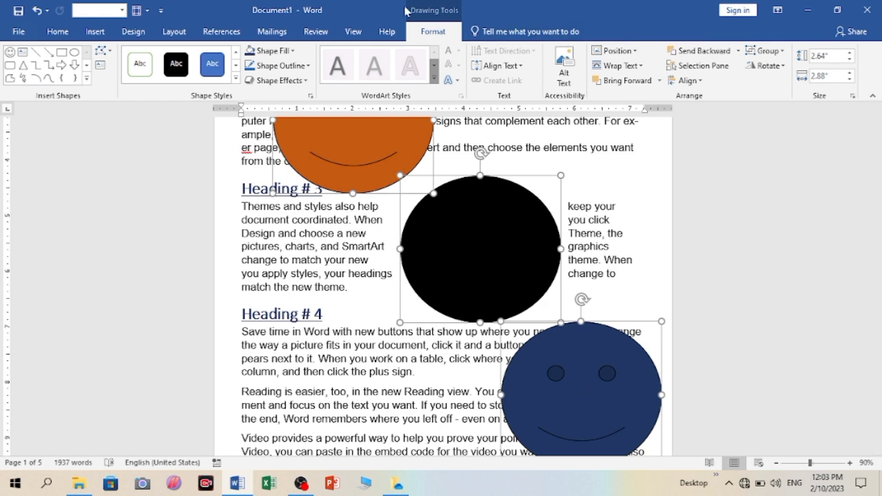
pyautogui.click(176, 31)
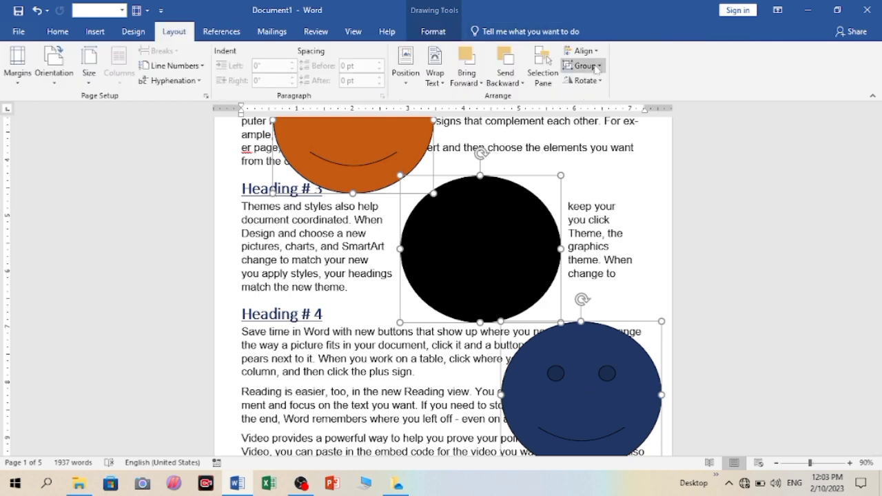
pyautogui.click(595, 65)
pyautogui.click(592, 82)
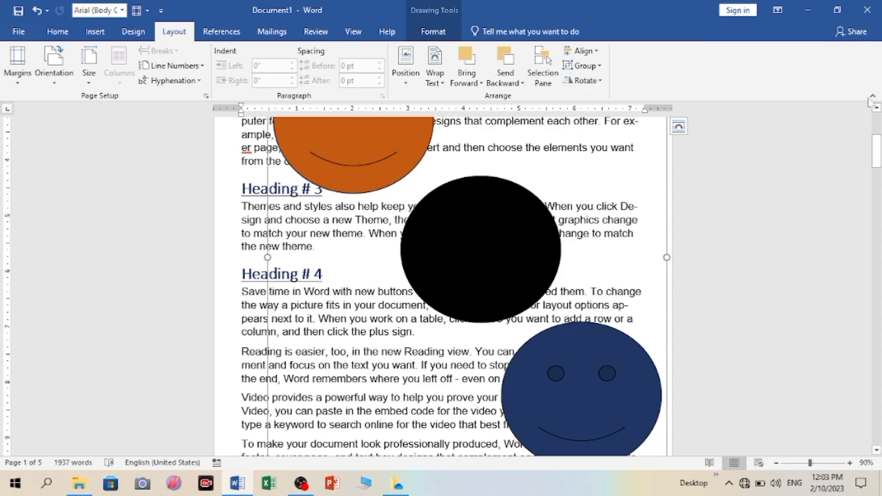
pyautogui.moveTo(876, 152); pyautogui.dragTo(876, 116)
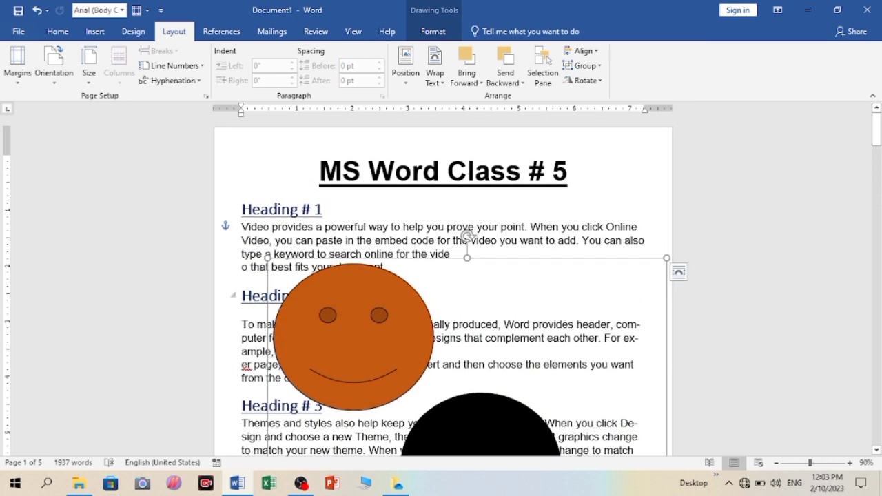